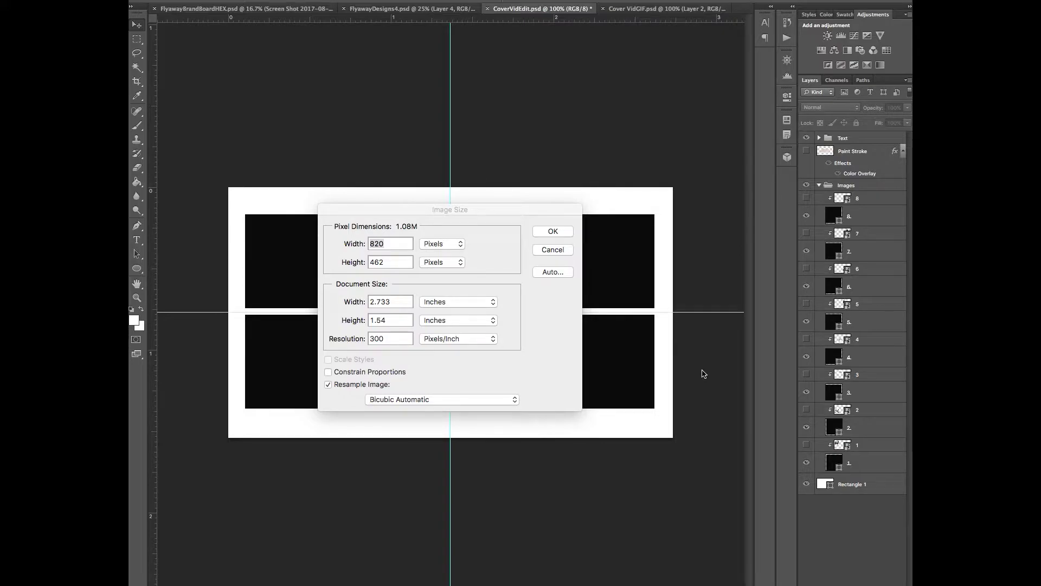
mouse_move(511, 212)
left_mouse_down()
mouse_move(522, 212)
mouse_move(508, 212)
left_mouse_up()
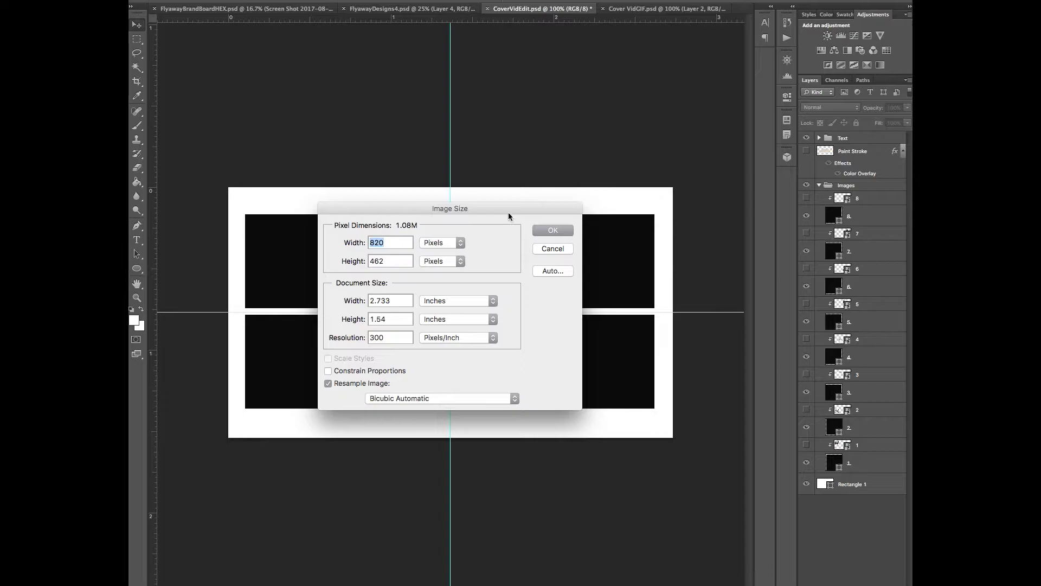
left_click_drag(508, 208, 506, 207)
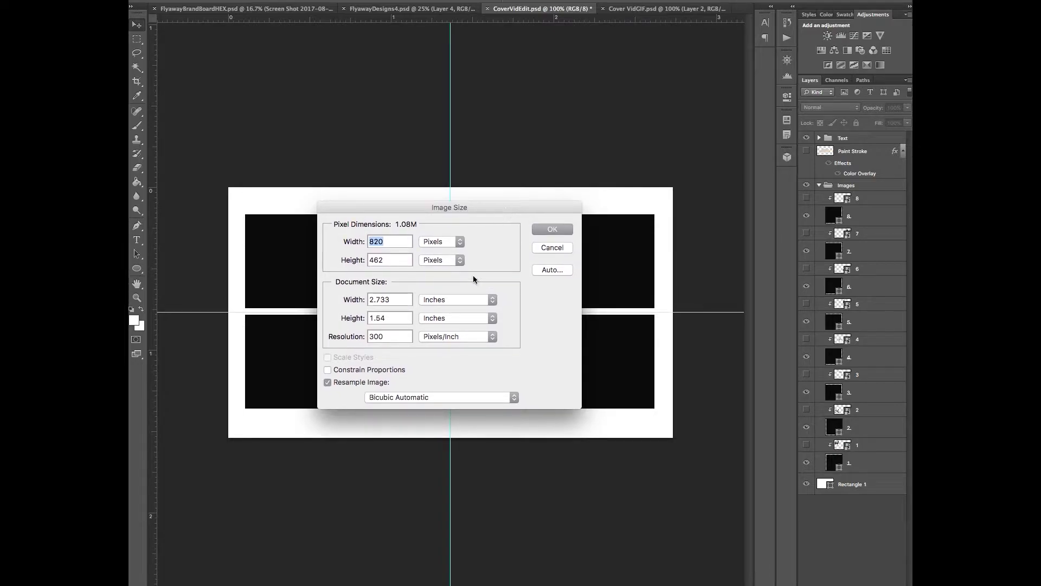
left_click(371, 243)
left_click(390, 337)
Close Image Size unchanged and select the white background rectangle layer
left_click(553, 230)
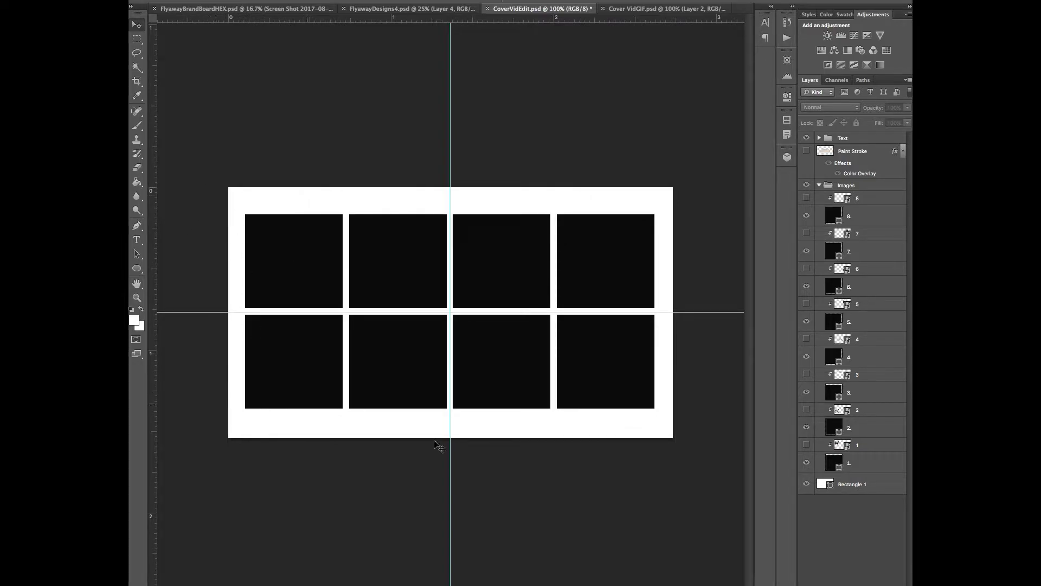
left_click(807, 485)
left_click(806, 484)
left_click(851, 485)
Switch the shape tool to Rectangle and deselect the background layer
left_click(141, 270)
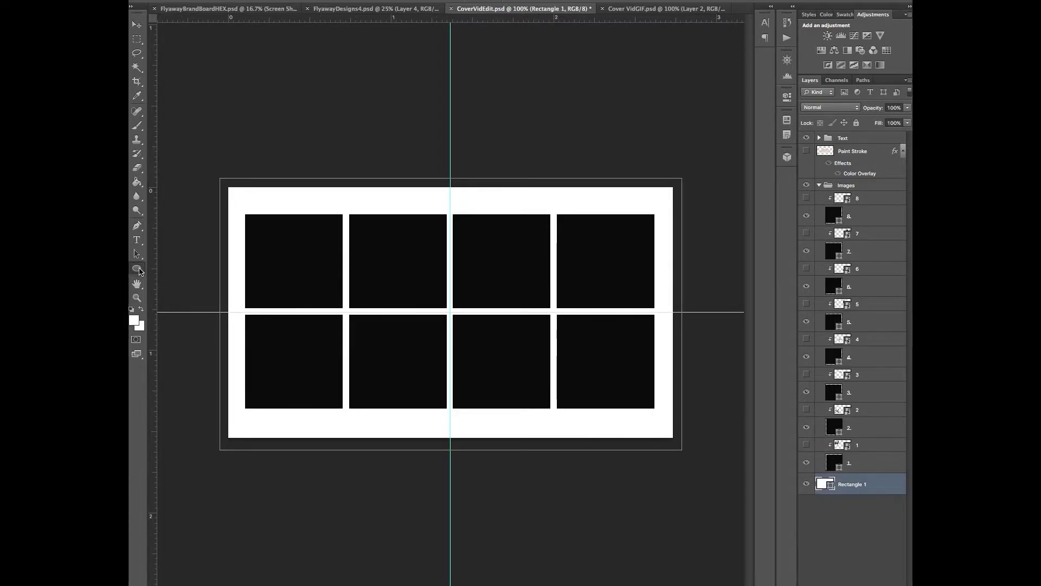
left_click(140, 270)
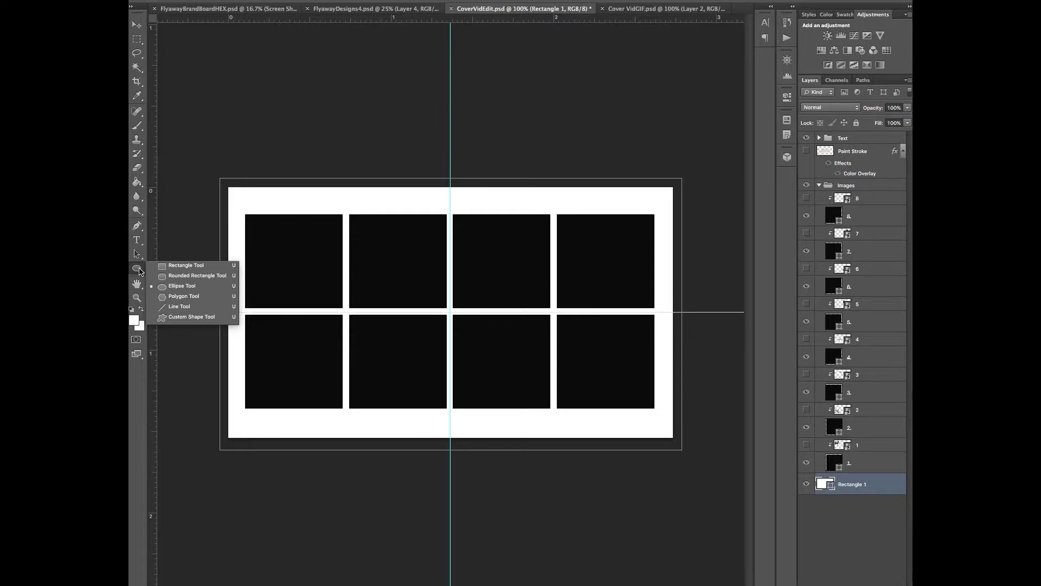
left_click(171, 269)
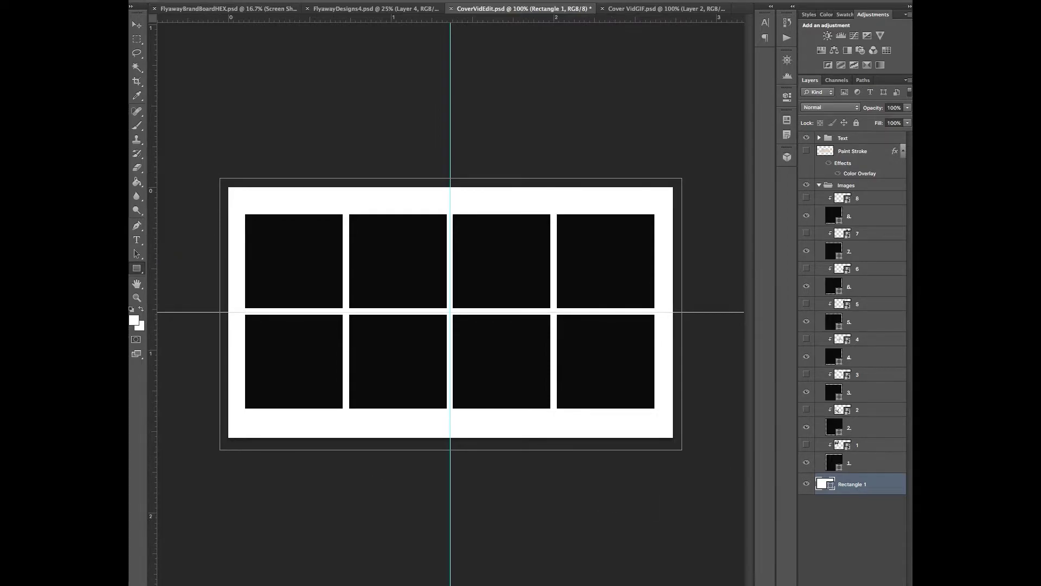
left_click(868, 525)
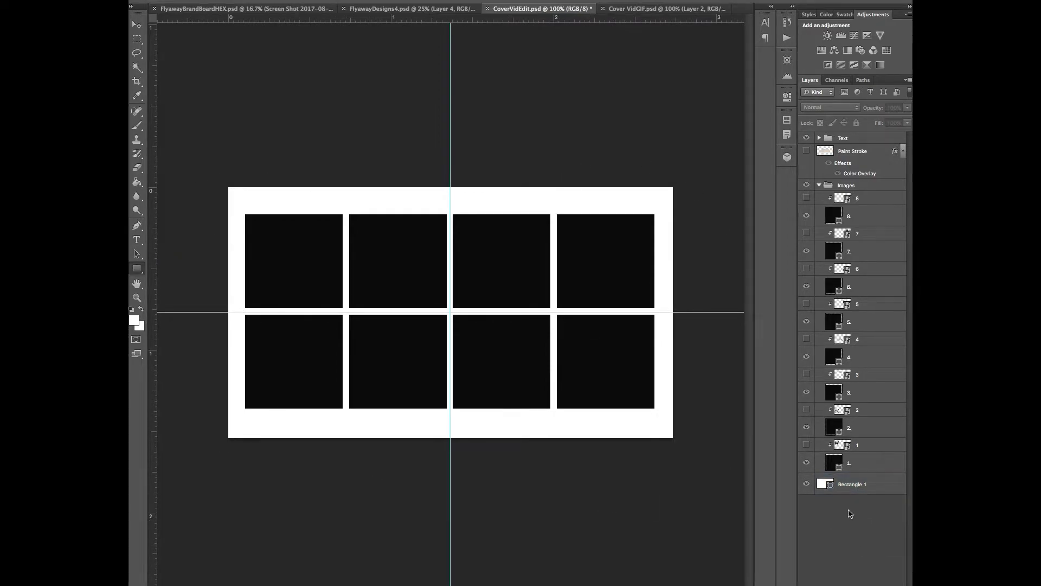
Toggle square layers 1 through 7 off and on to locate each square, then return to Move
left_click(846, 465)
left_click(808, 464)
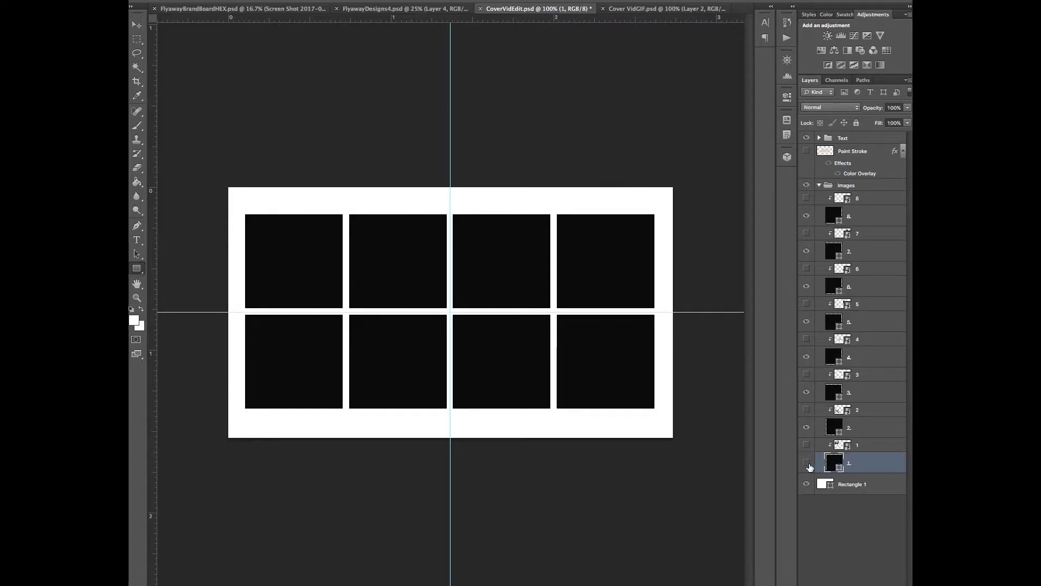
left_click(808, 464)
left_click(807, 428)
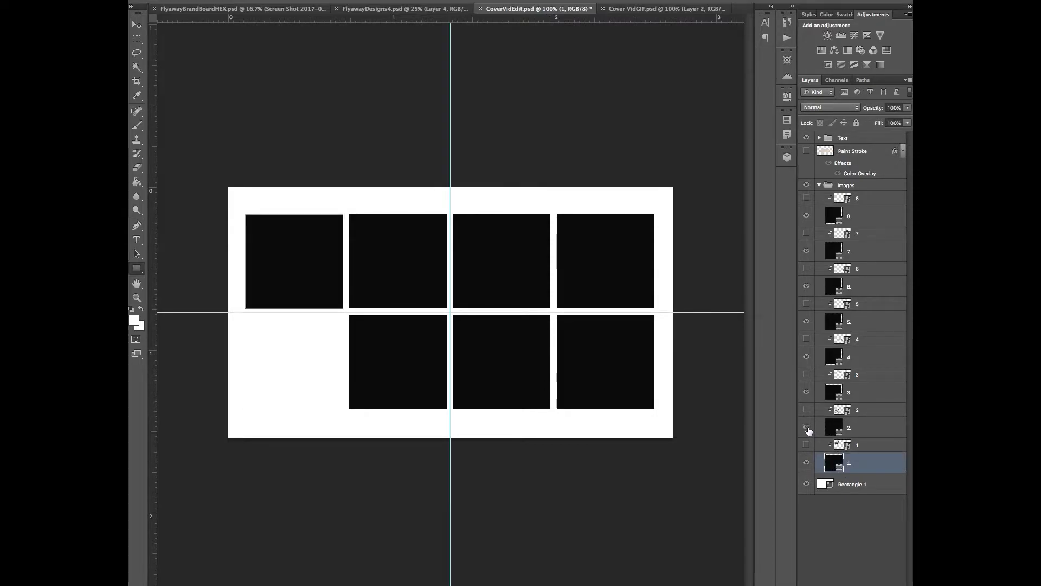
left_click(807, 427)
left_click(806, 392)
left_click(806, 392)
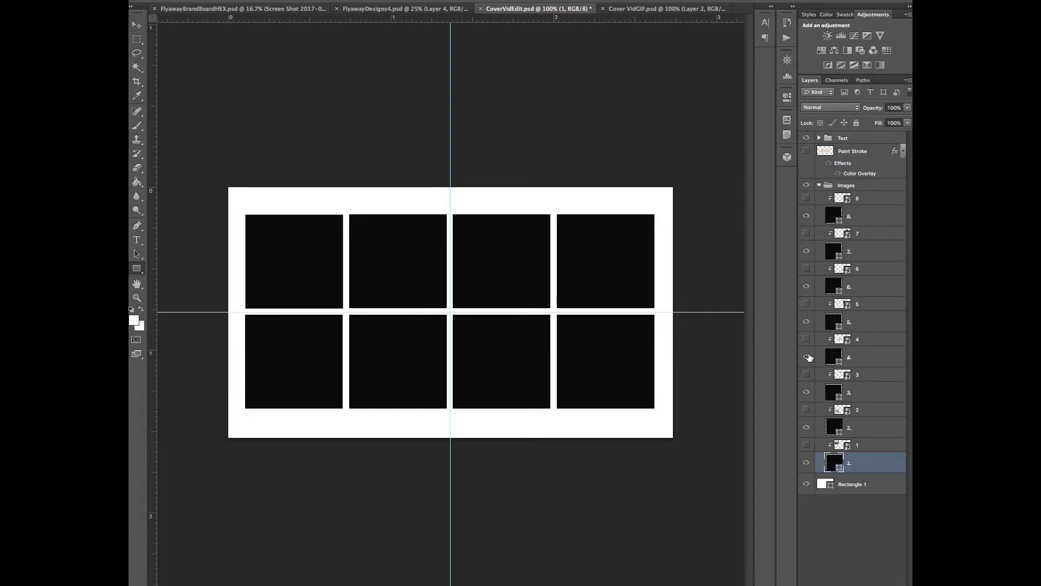
left_click(807, 358)
left_click(807, 357)
left_click(808, 322)
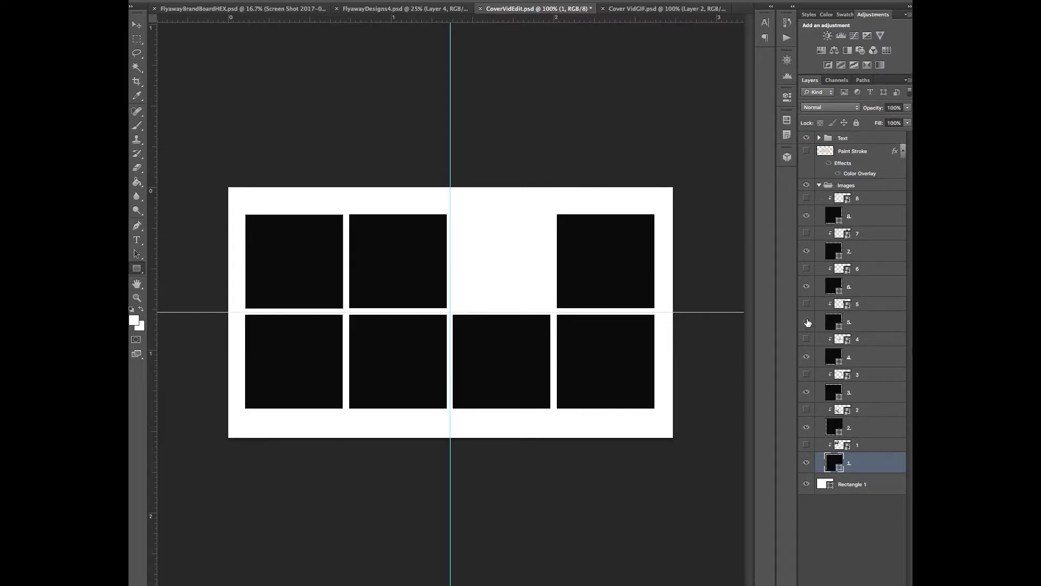
left_click(808, 322)
left_click(806, 286)
left_click(807, 286)
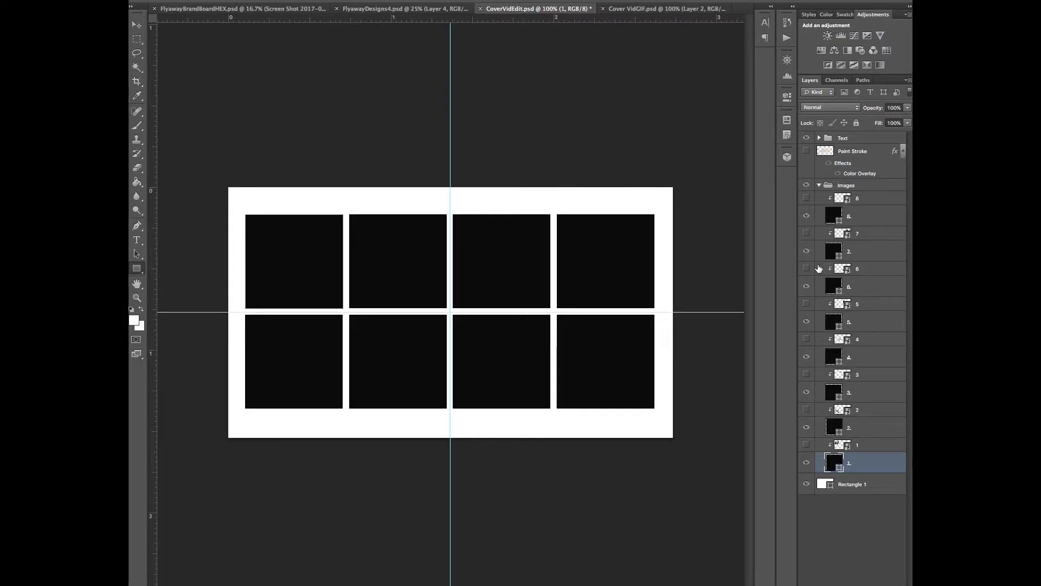
left_click(807, 251)
left_click(806, 251)
key("v")
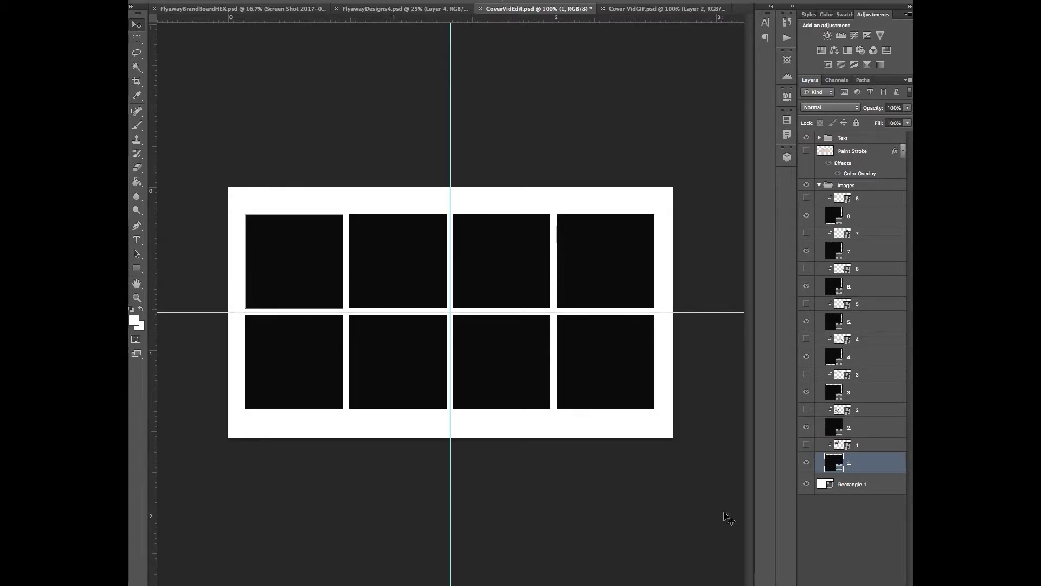
left_click(861, 540)
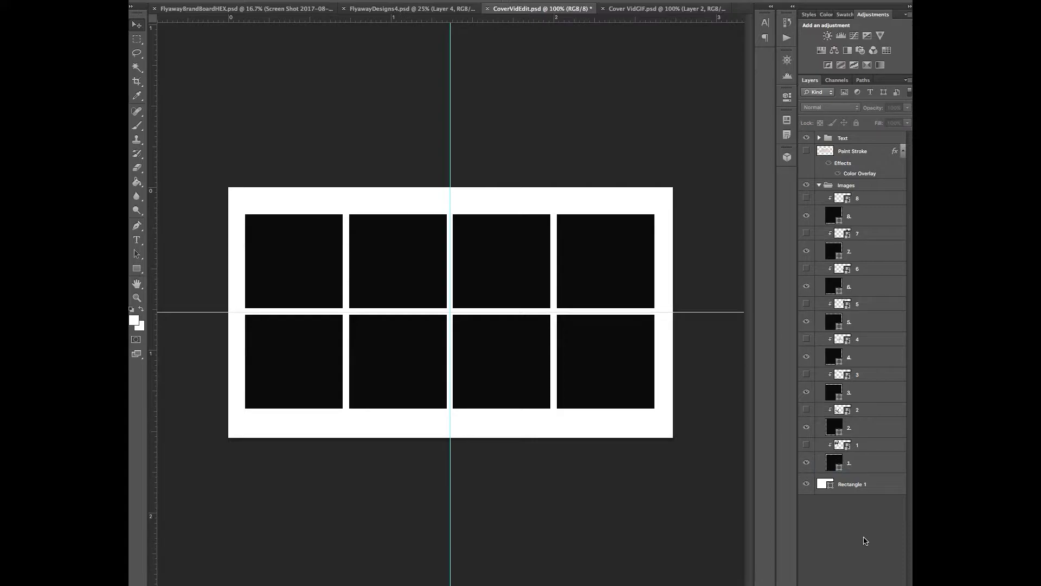
Reveal the portrait photo clipped into the first square (layer 1)
left_click(806, 445)
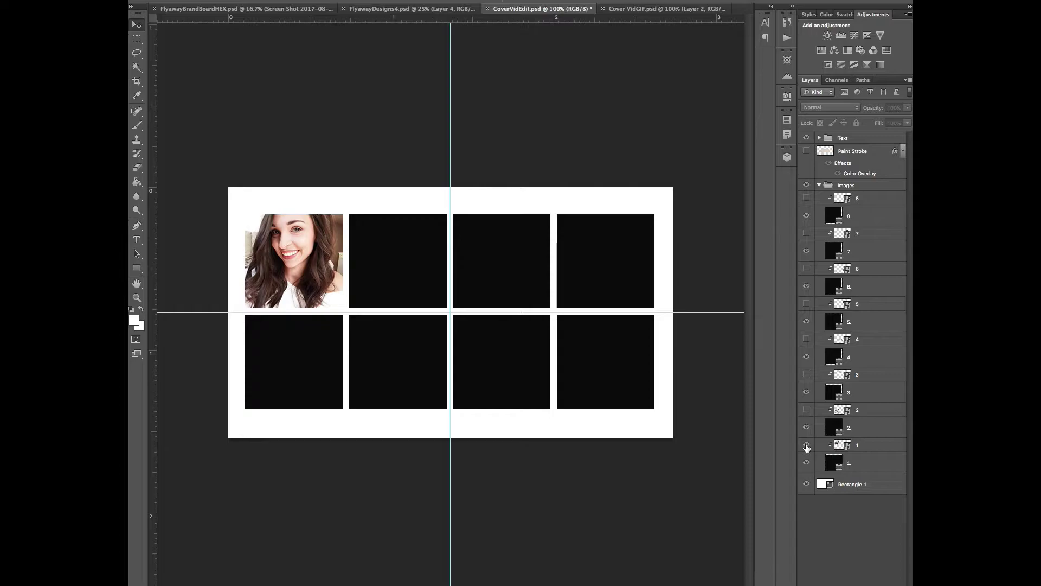
left_click(856, 445)
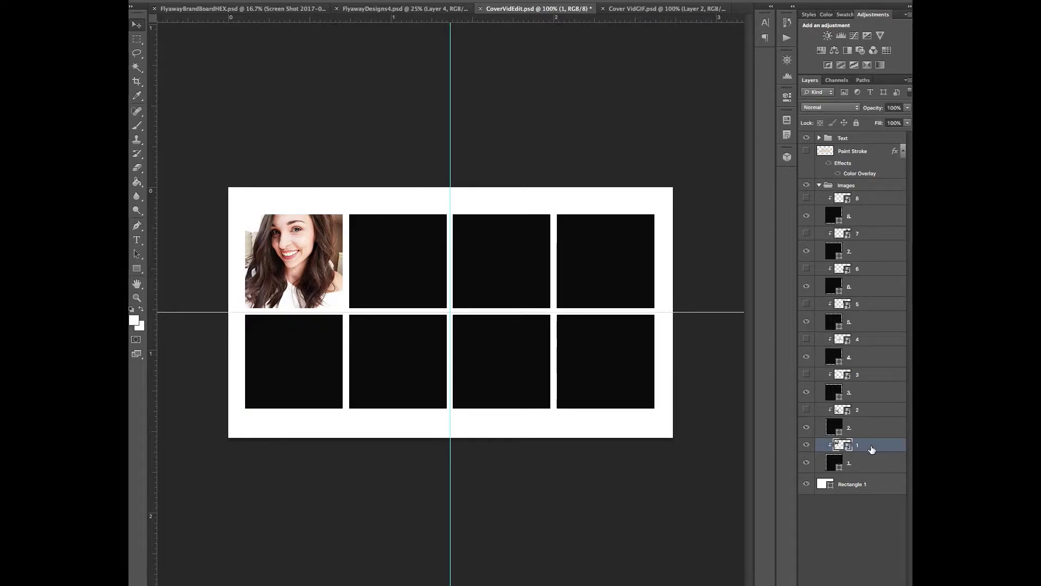
right_click(871, 449)
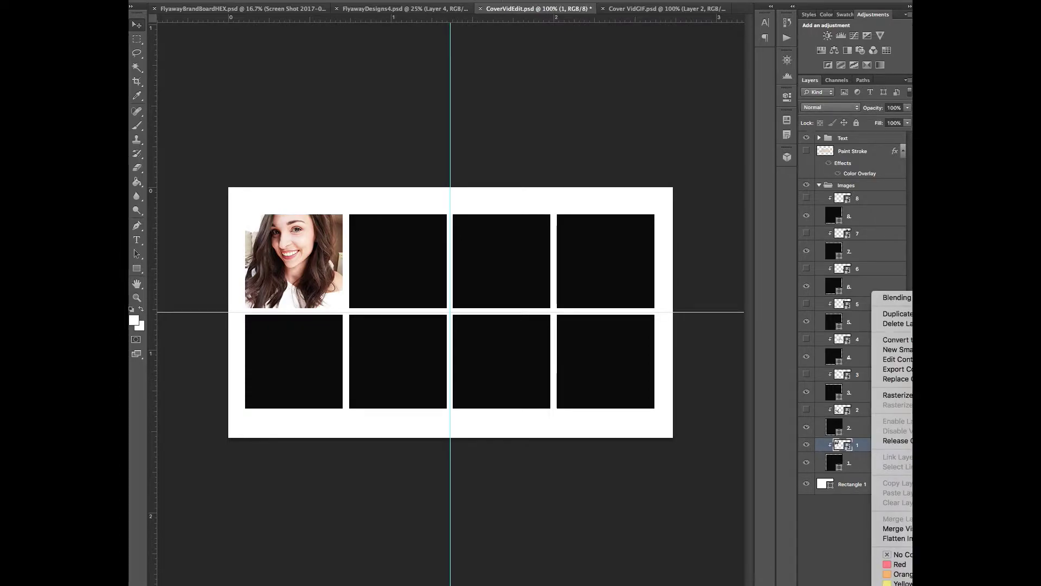
key("Escape")
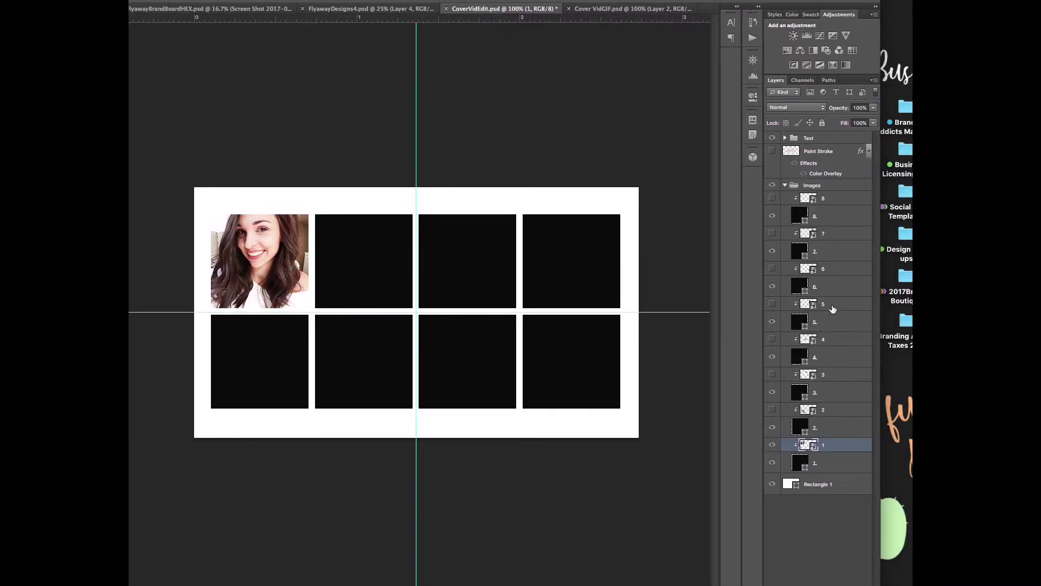
Reveal the three collage photos on layers 2, 3 and 4
left_click(772, 409)
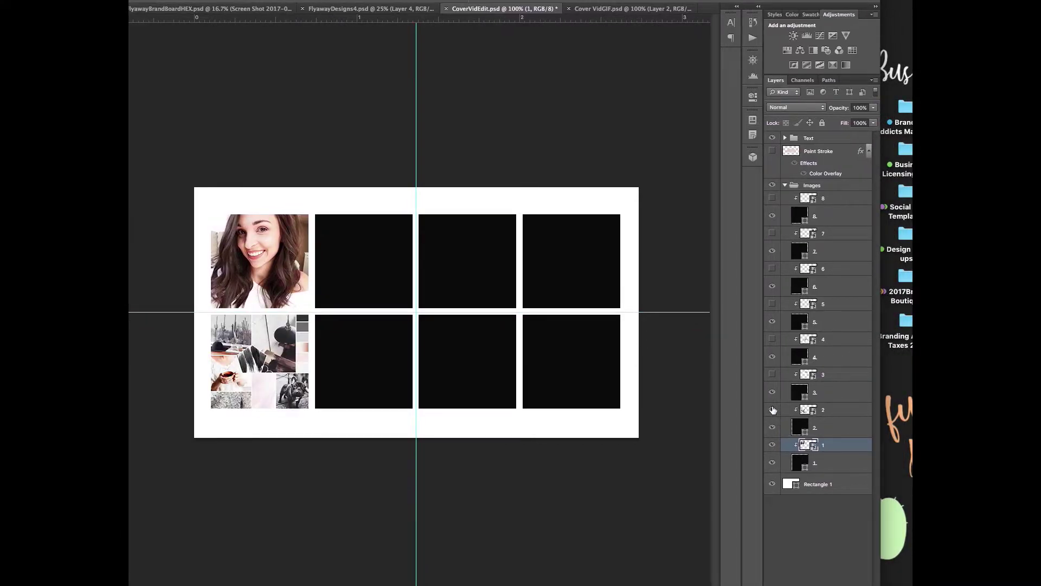
left_click(772, 374)
left_click(772, 339)
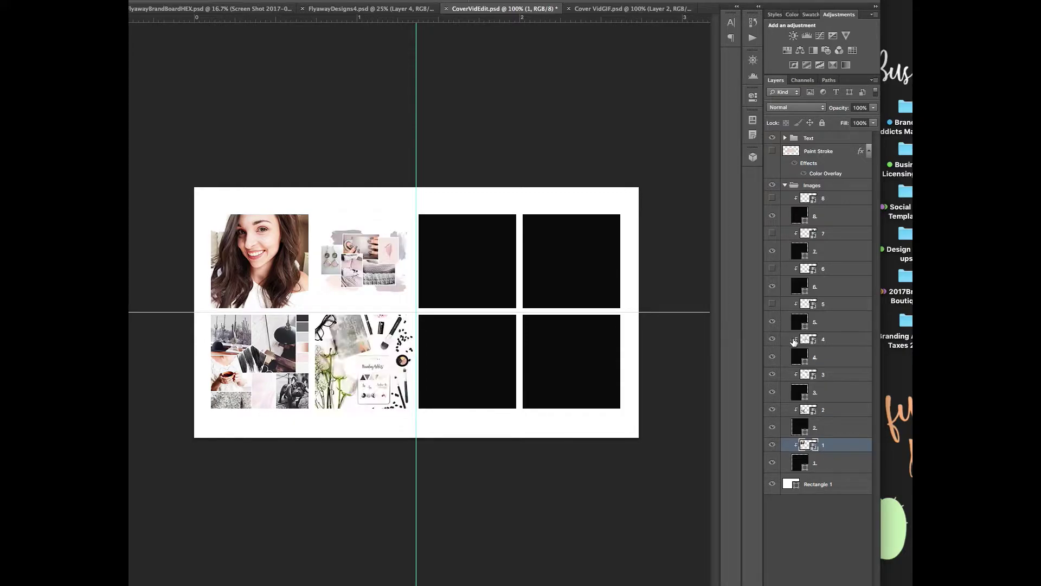
left_click(794, 341)
left_click(772, 340)
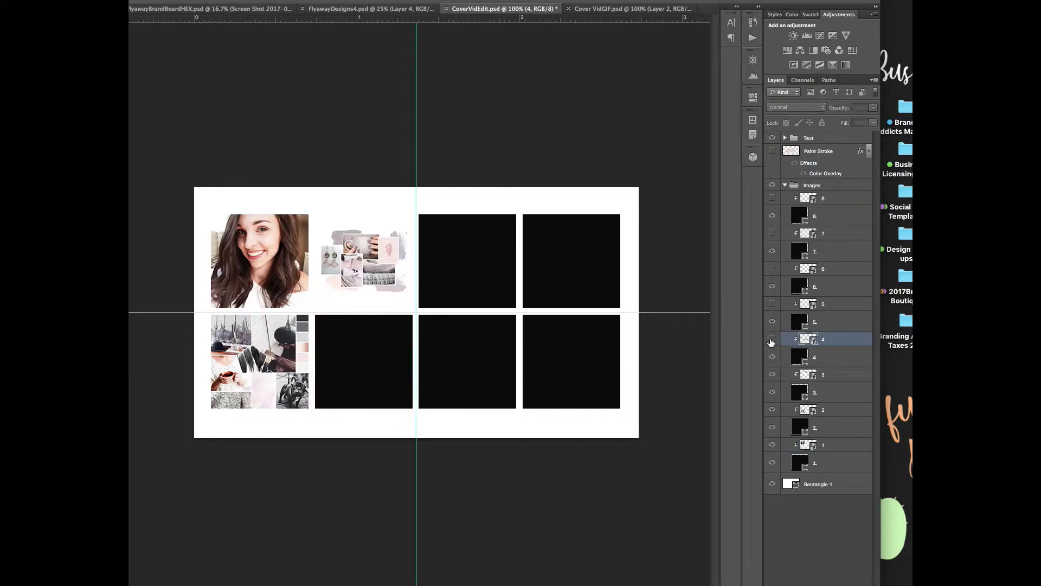
left_click(771, 340)
Release layer 4's clipping mask, then clip it back to its square
right_click(803, 338)
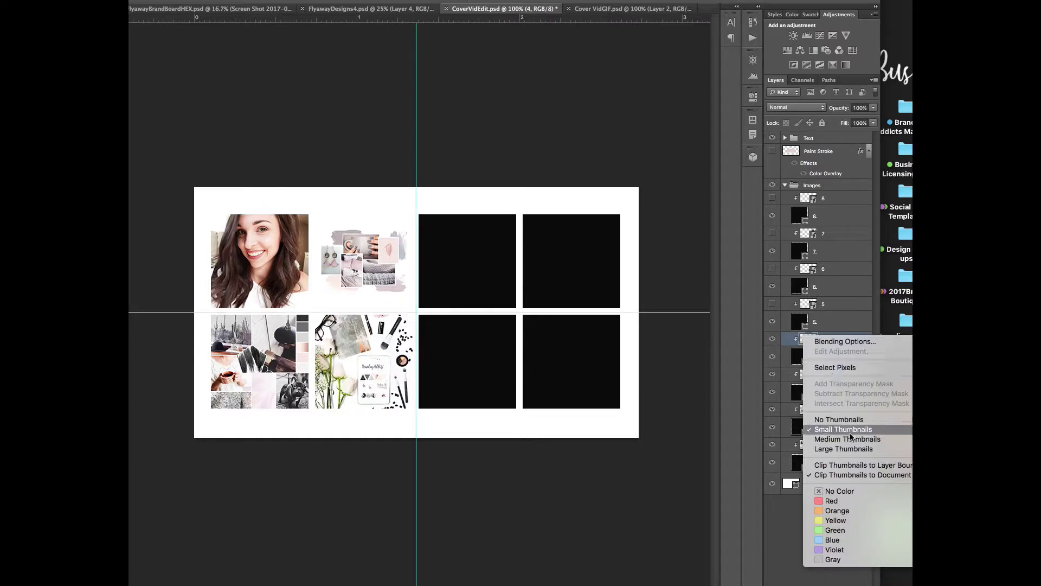
left_click(817, 341)
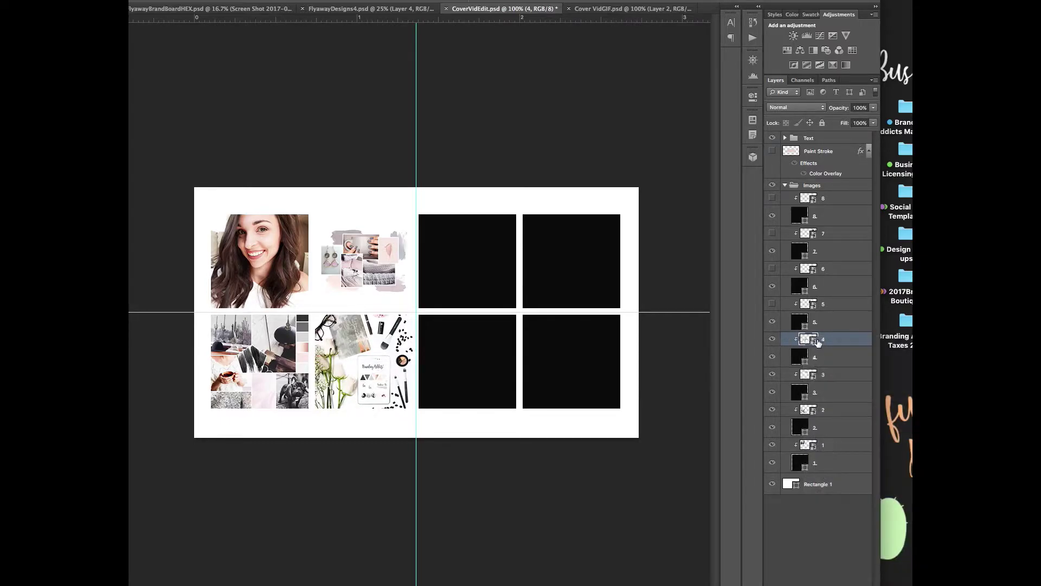
right_click(822, 341)
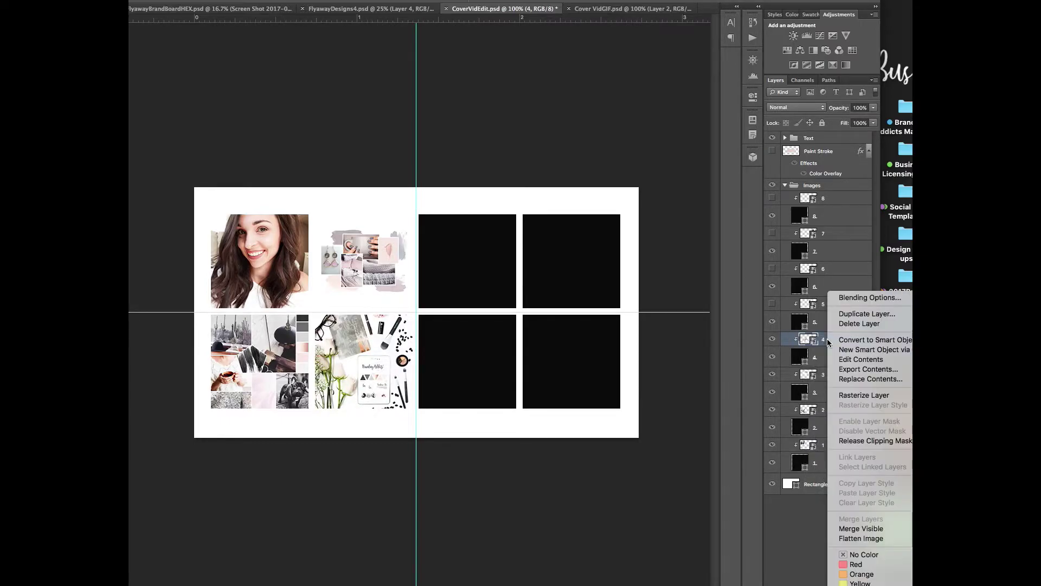
left_click(854, 440)
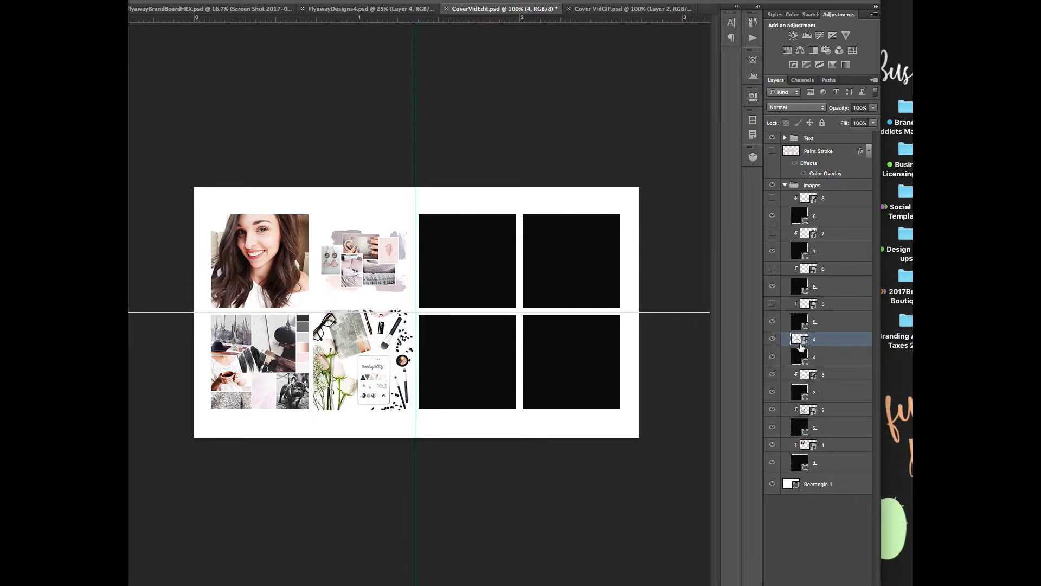
left_click(772, 339)
left_click(773, 340)
right_click(825, 343)
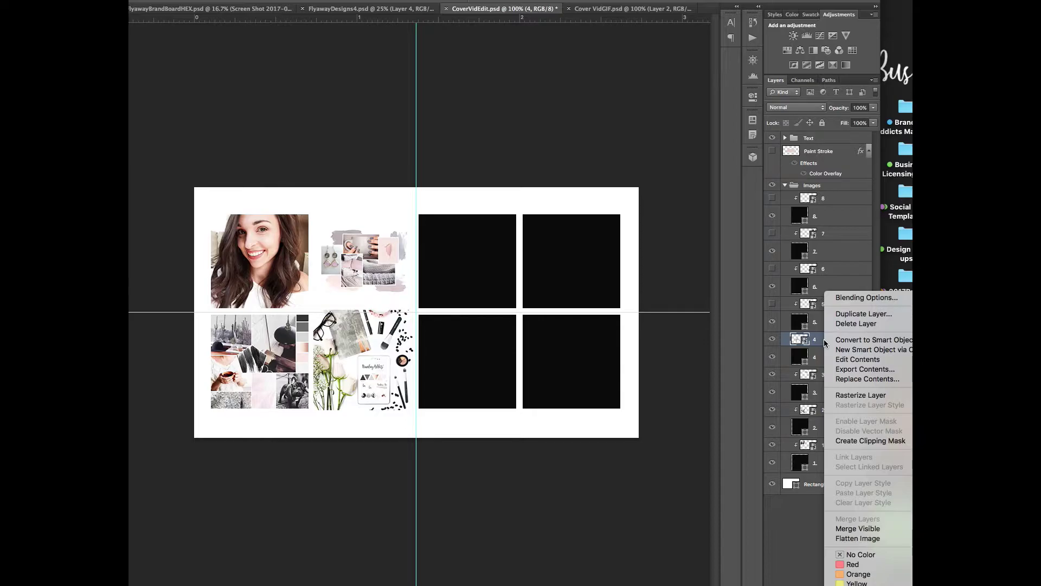
left_click(884, 442)
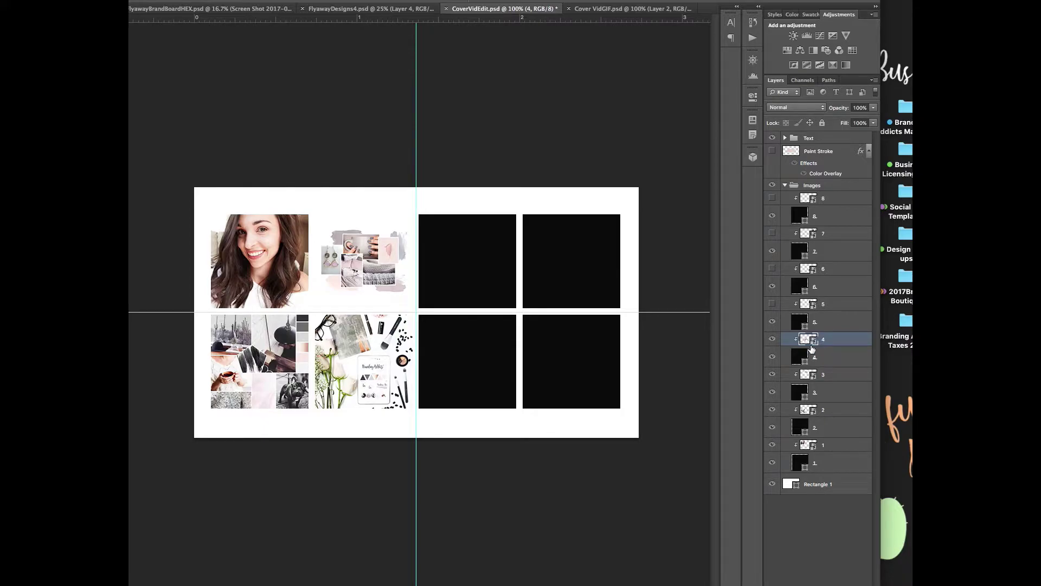
Show the glasses photo and nudge the flat-lay image one step right and down
left_click(772, 306)
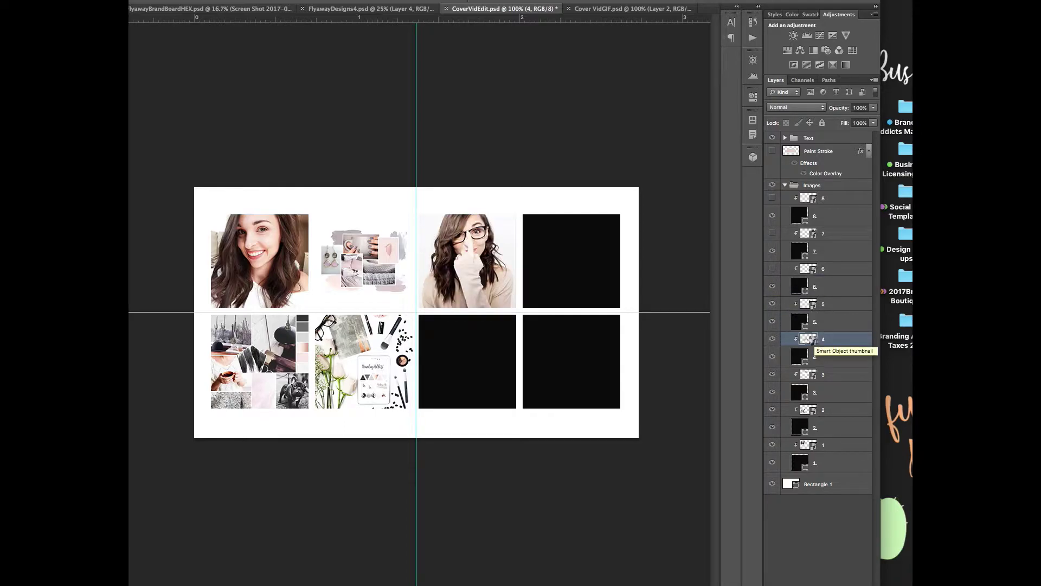
key("ctrl+t")
key("Right")
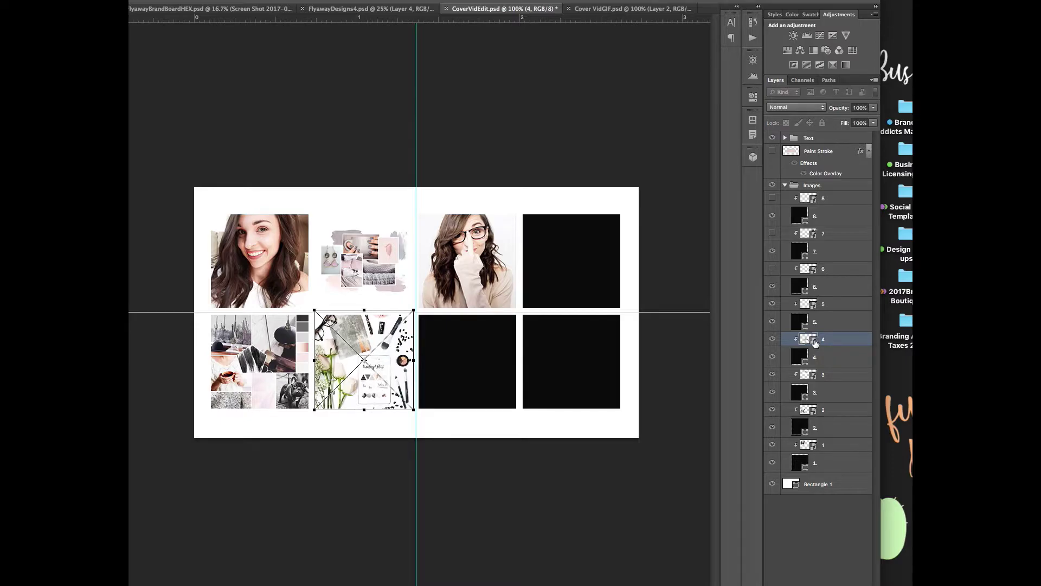
key("Down")
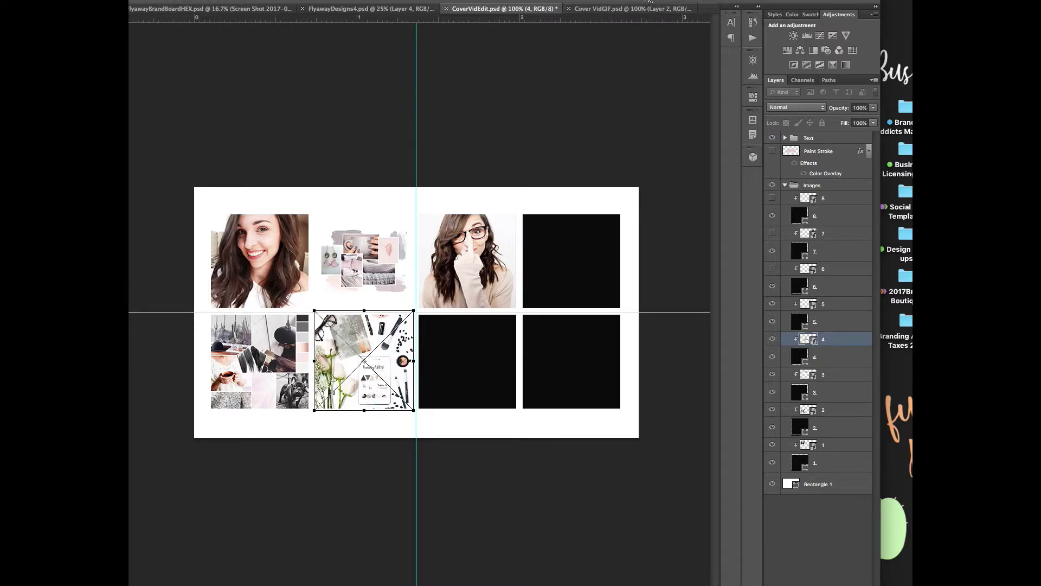
key("Return")
Scale the glasses portrait (layer 5) up slightly toward the bottom-left
left_click(828, 303)
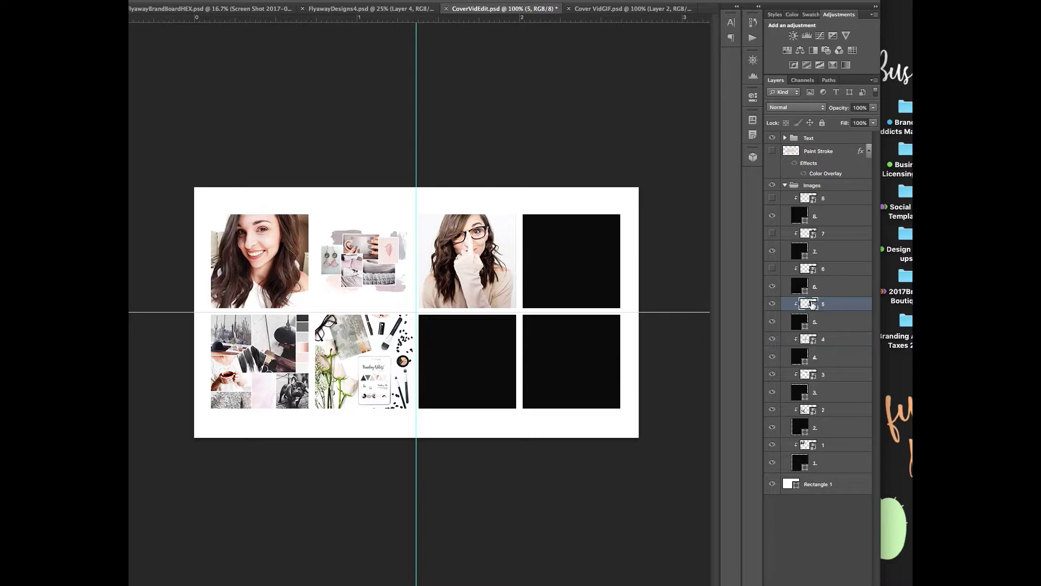
left_click(773, 305)
left_click(773, 304)
key("ctrl+t")
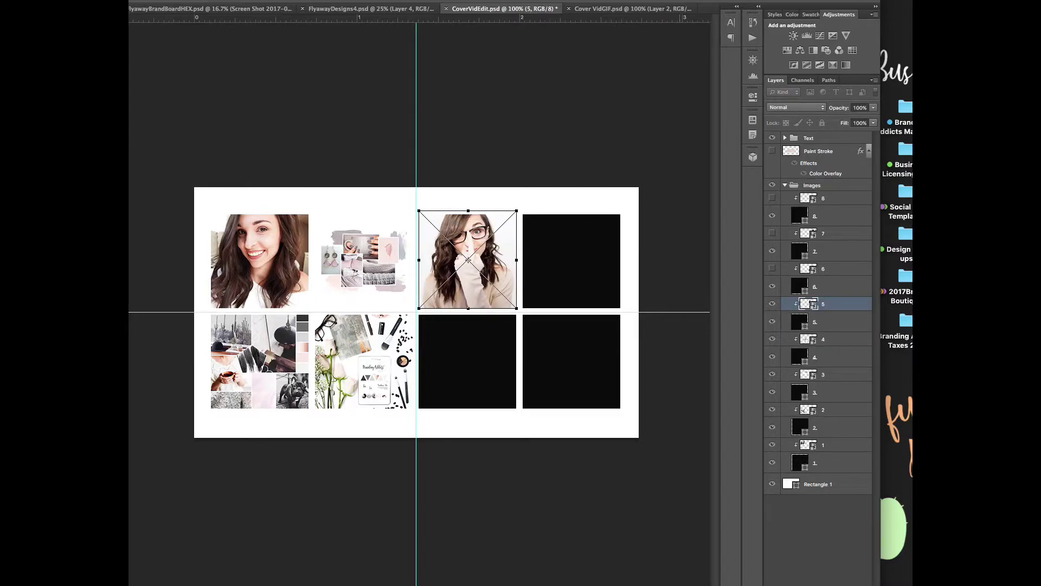
key("Return")
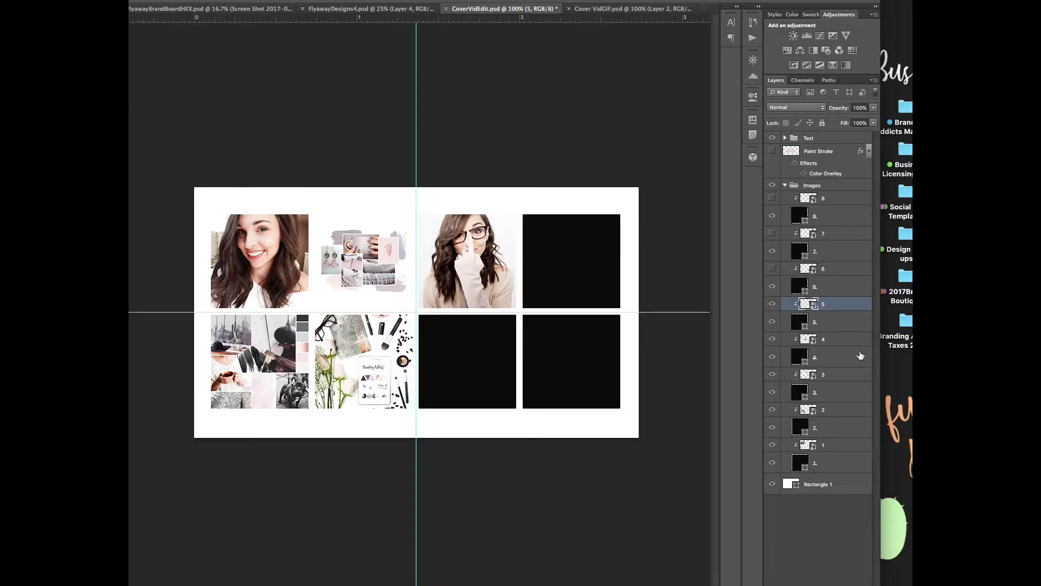
key("ctrl+t")
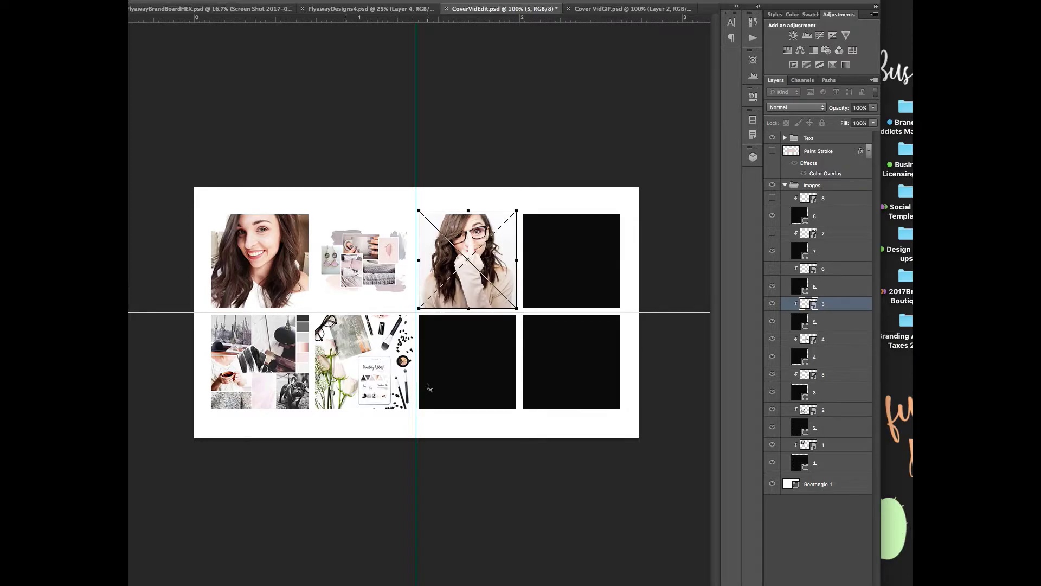
left_click_drag(419, 308, 417, 310)
key("Return")
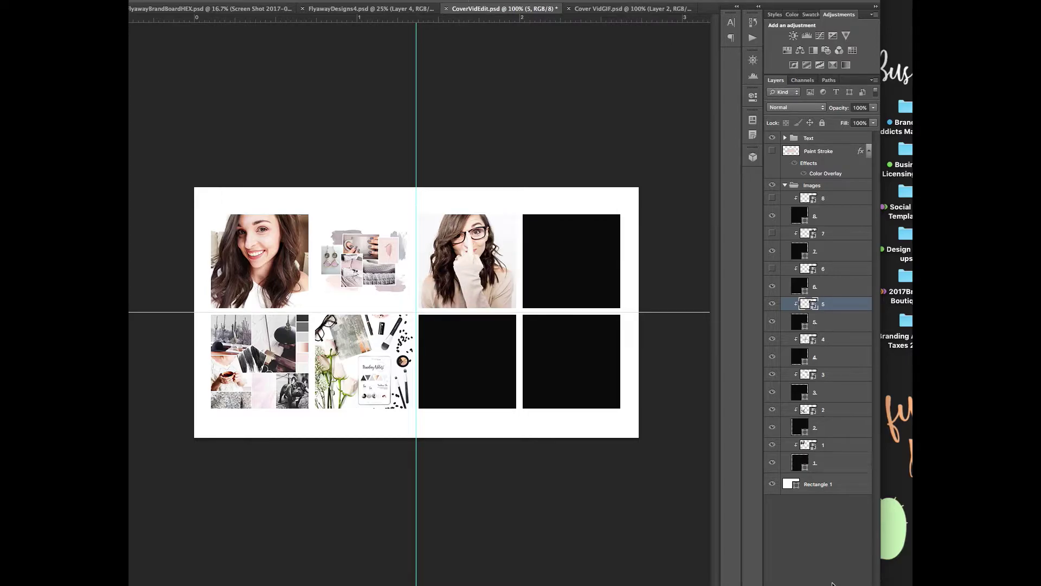
left_click(832, 583)
Show the photos on layers 6, 7 and 8, filling the bottom-right cell
left_click(771, 268)
left_click(772, 232)
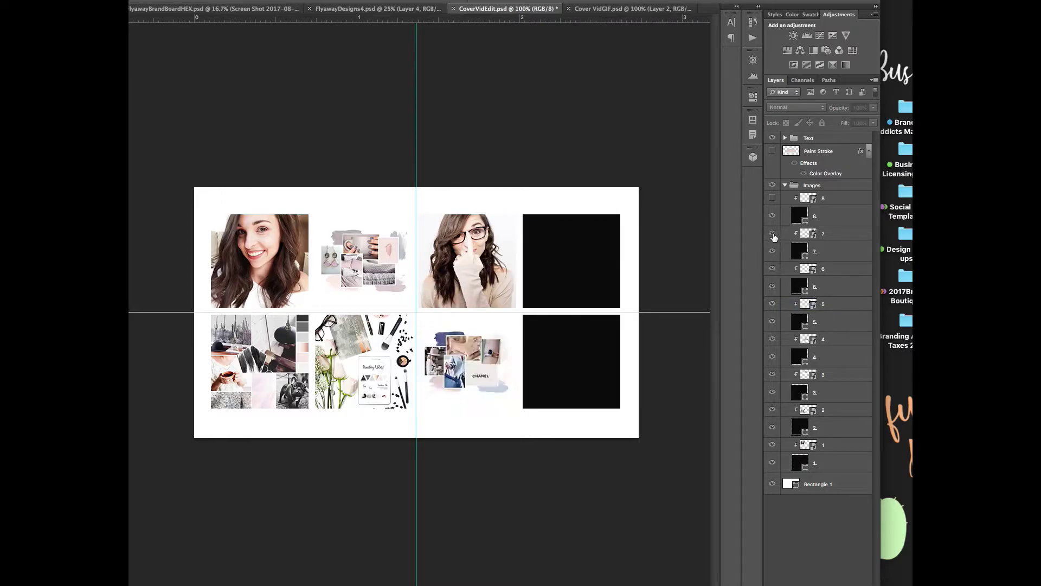
right_click(773, 201)
left_click(769, 200)
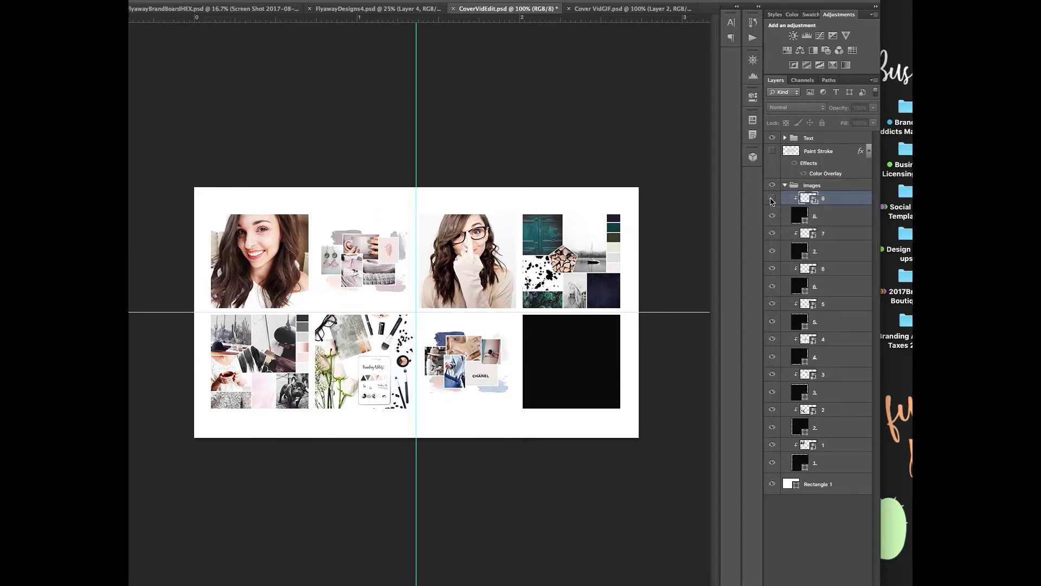
left_click(770, 199)
left_click(810, 547)
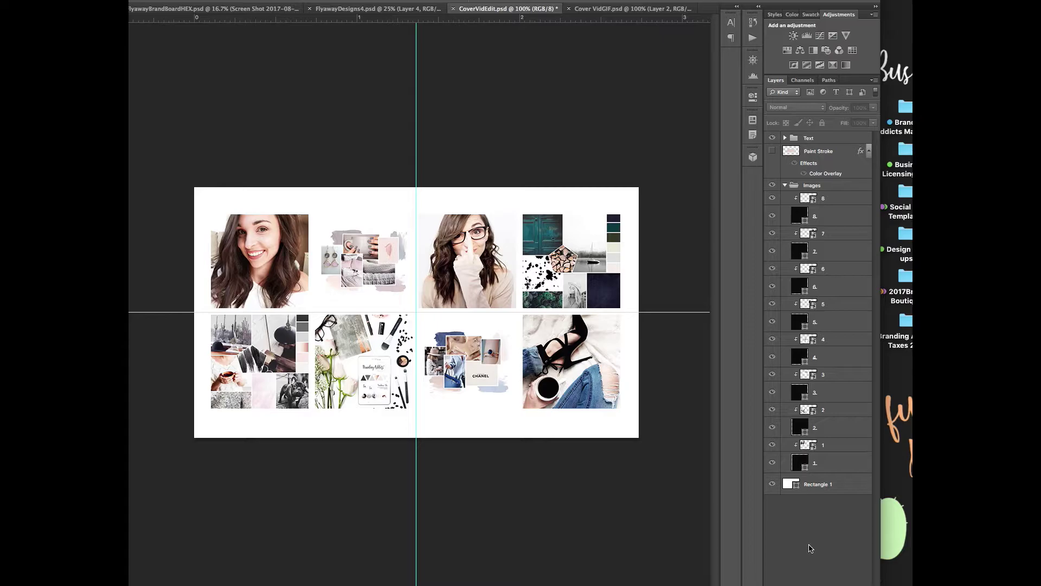
Collapse and select the Images group, leaving the workspace unchanged
left_click(847, 1)
left_click(847, 2)
left_click(847, 2)
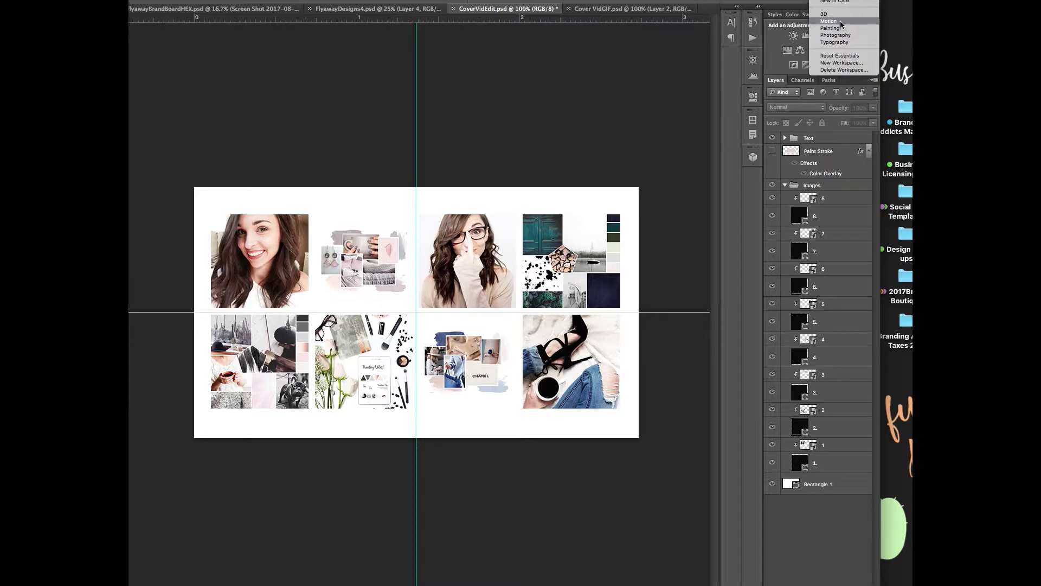
key("Escape")
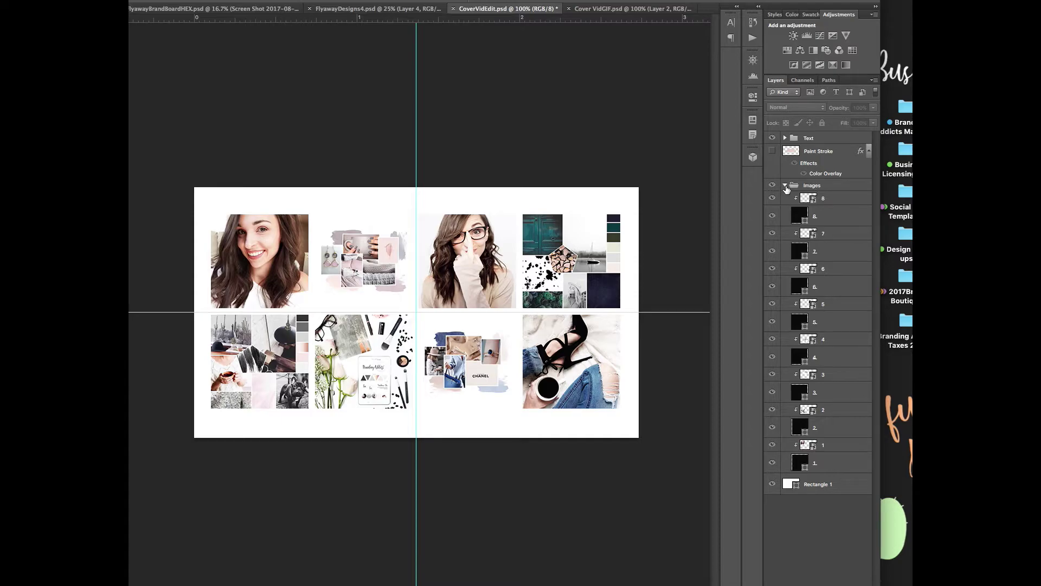
left_click(785, 186)
left_click(820, 188)
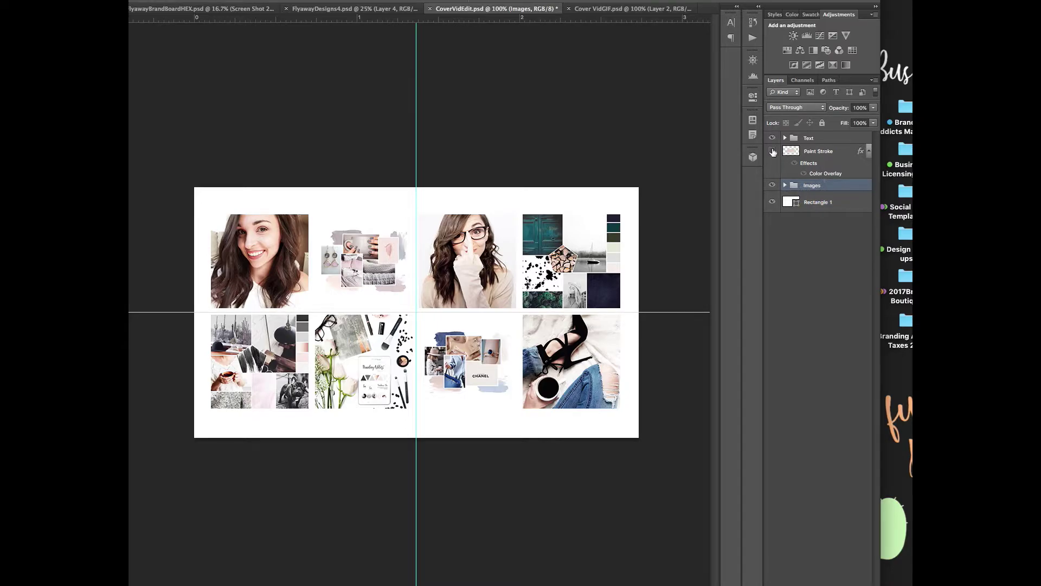
Show the Paint Stroke layer with its pale pink colour overlay on
left_click(781, 152)
left_click(771, 153)
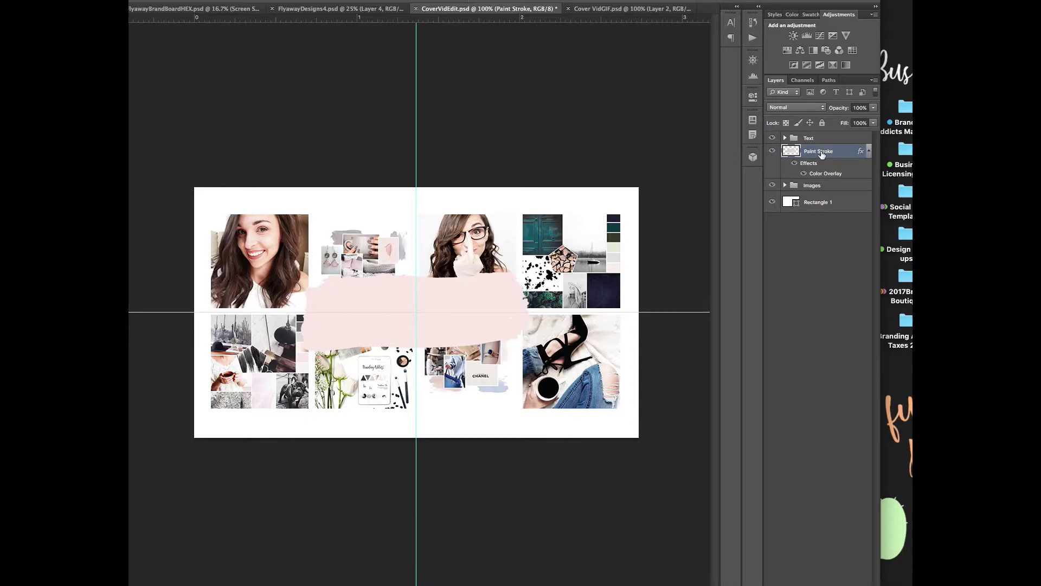
left_click(803, 174)
left_click(804, 173)
Expand the Text group and recheck the Paint Stroke layer's visibility
left_click(785, 138)
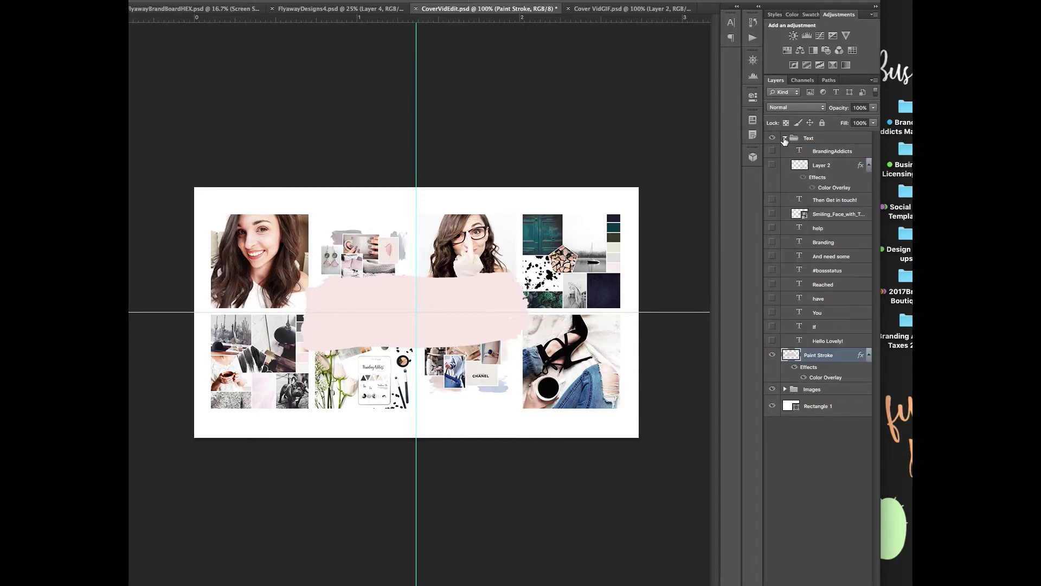
left_click(784, 138)
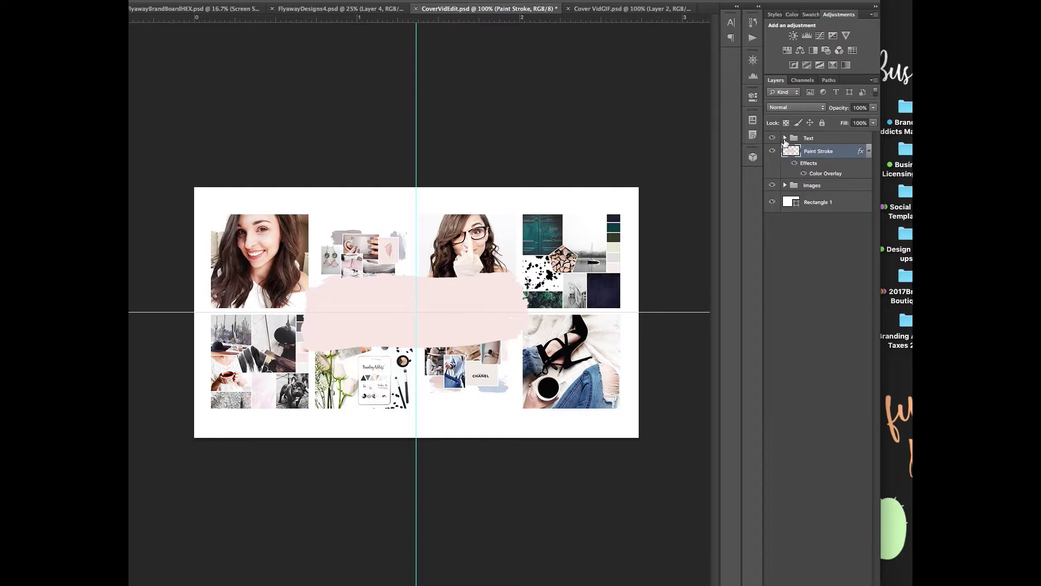
left_click(809, 139)
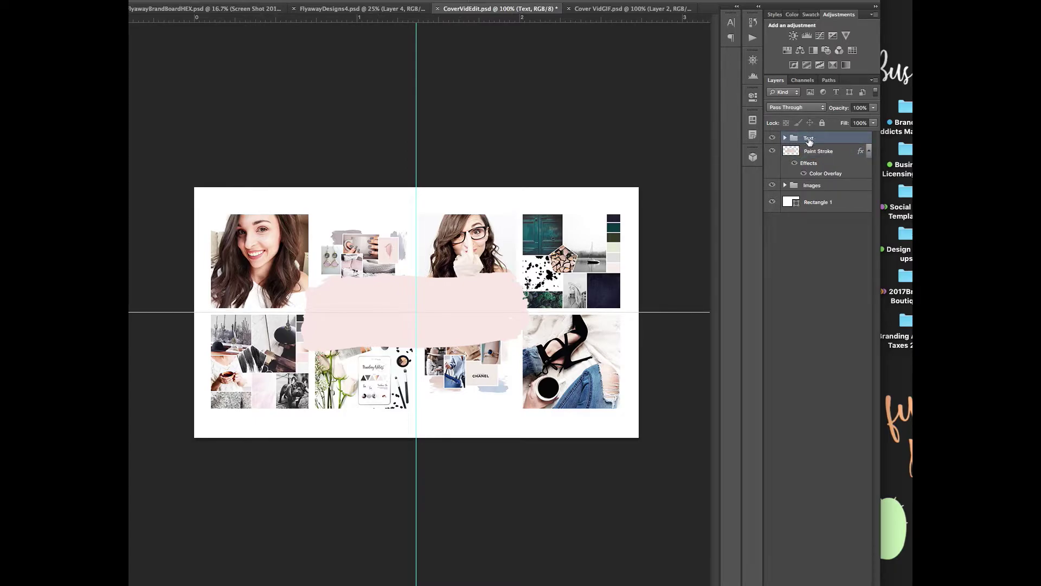
left_click(784, 139)
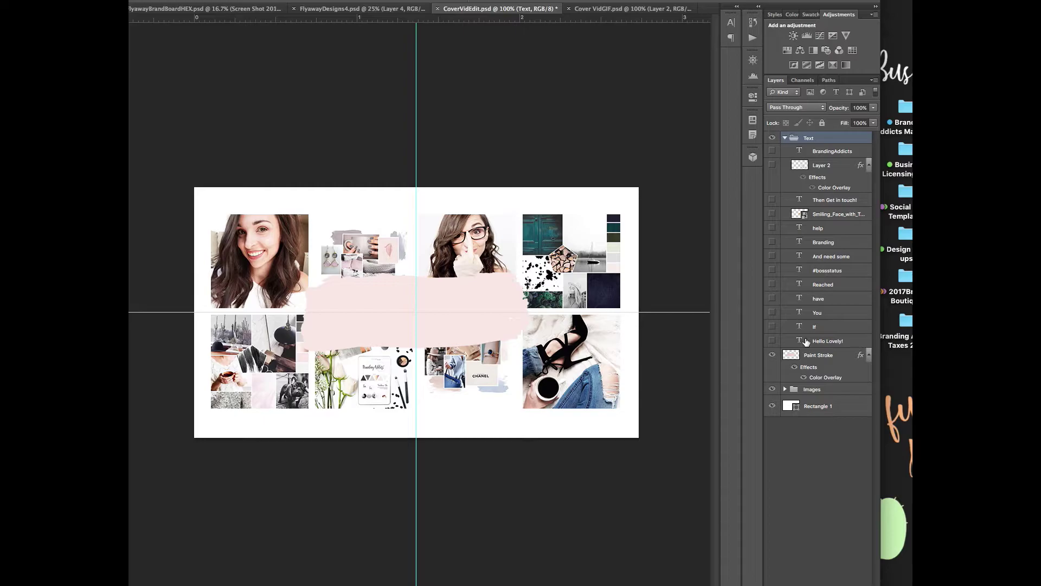
left_click(841, 1)
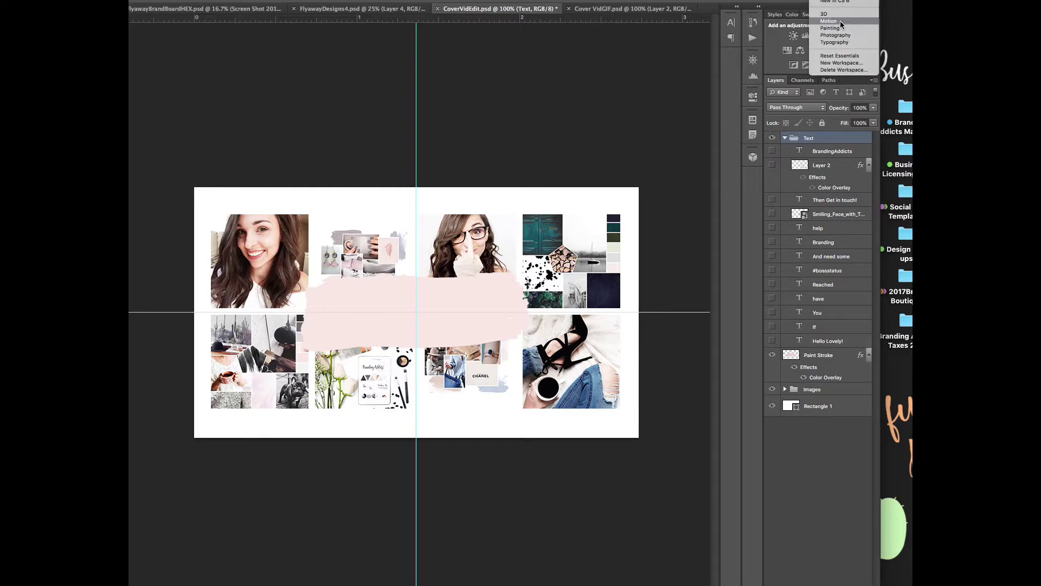
left_click(779, 501)
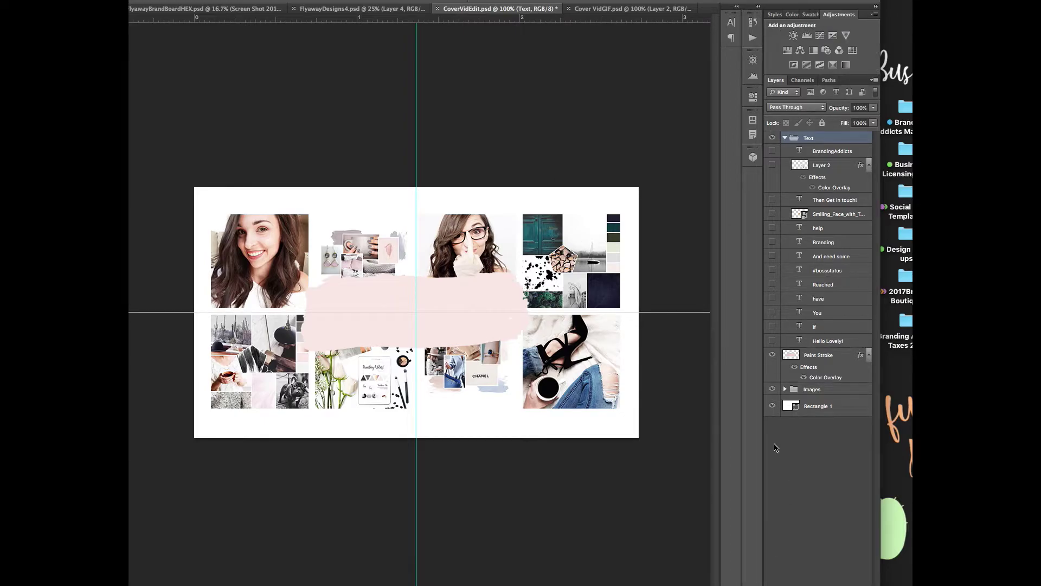
left_click(812, 344)
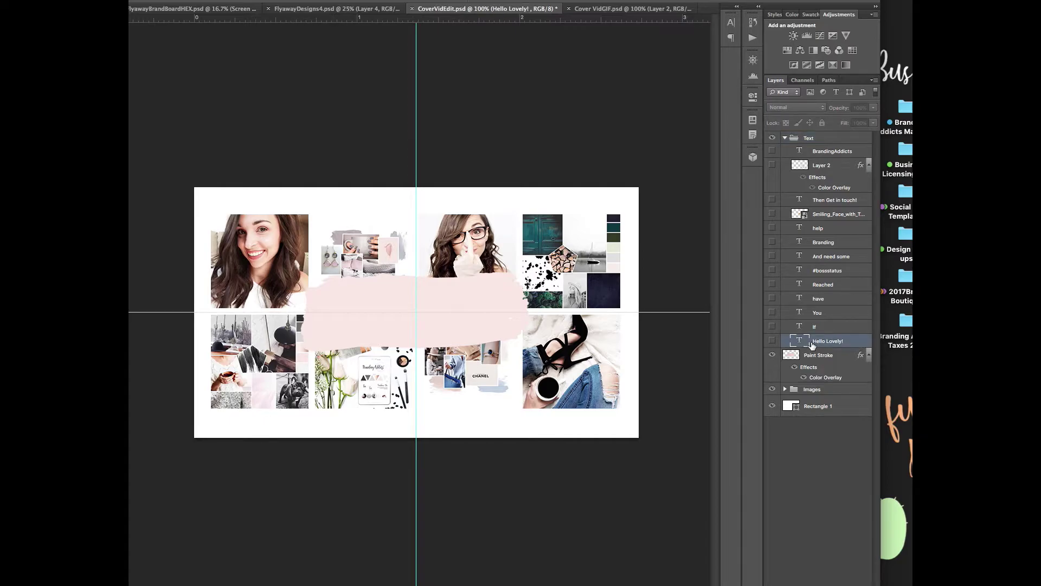
left_click(803, 359)
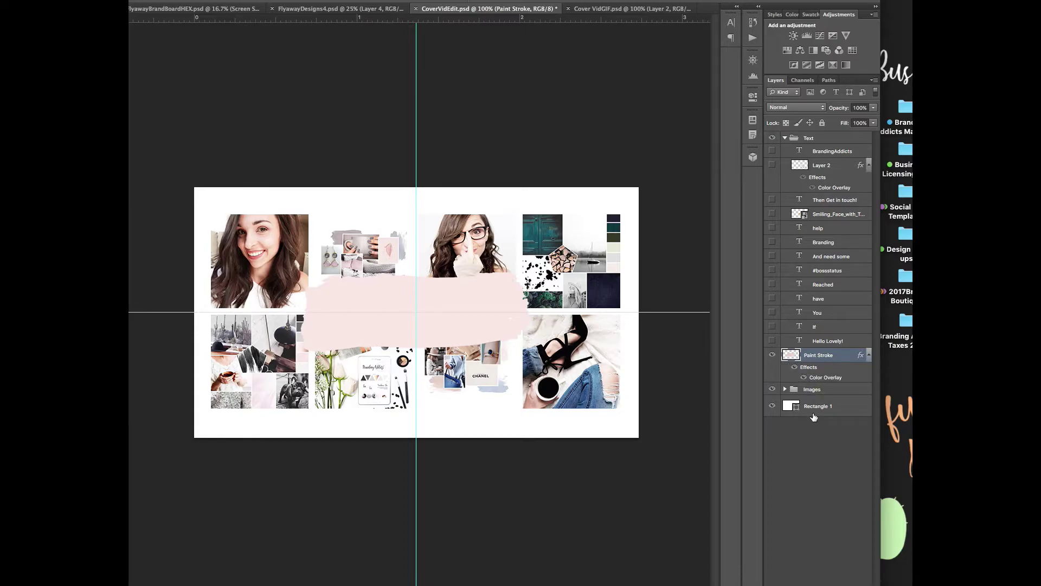
left_click(772, 355)
left_click(772, 355)
Show the IF, YOU and HAVE text layers and nudge HAVE one step right
left_click(772, 341)
left_click(772, 342)
left_click(772, 326)
left_click(772, 311)
left_click(772, 298)
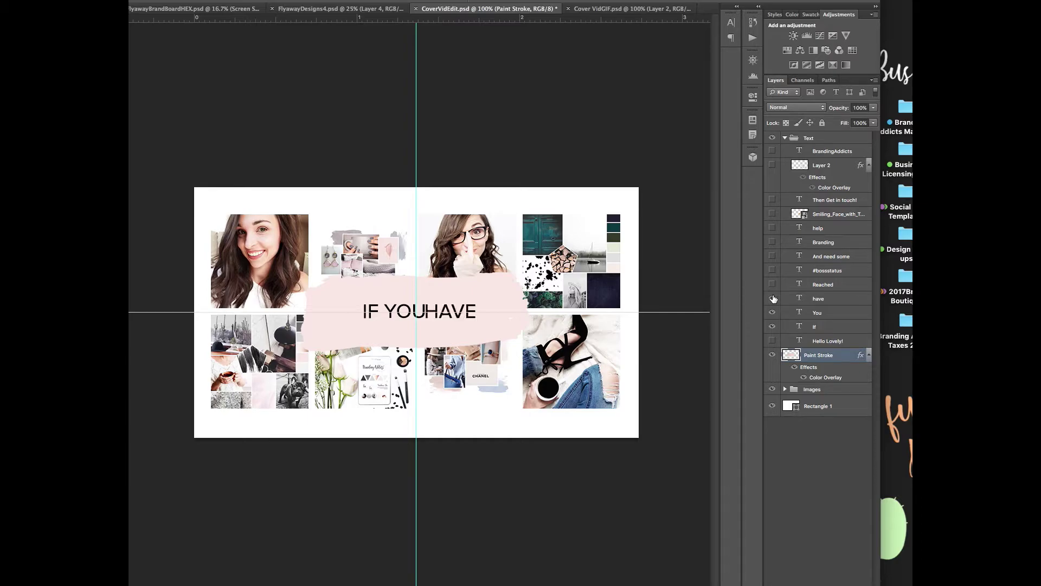
left_click(772, 298)
left_click(772, 312)
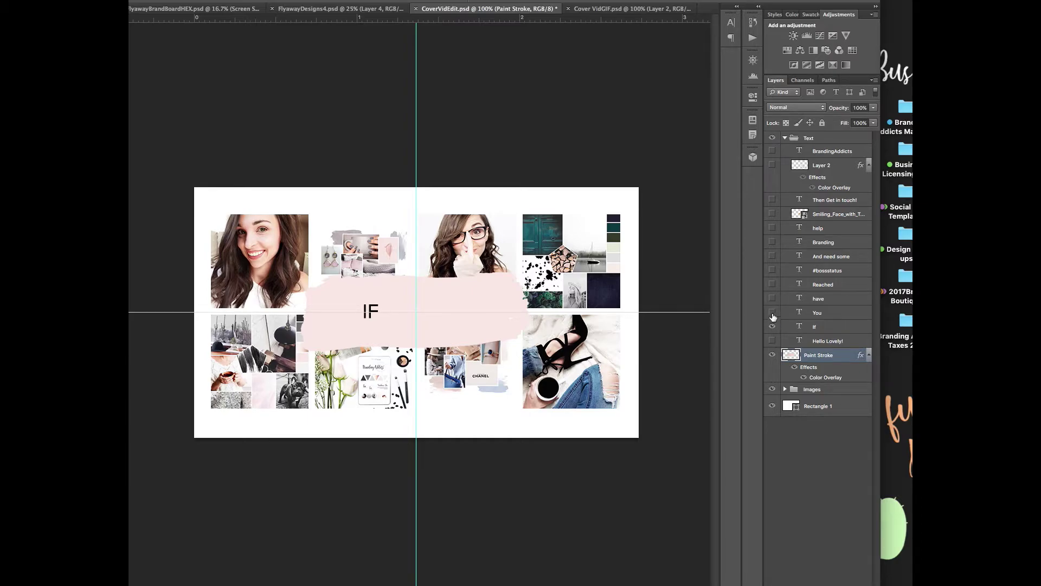
left_click(772, 325)
left_click(772, 312)
left_click(773, 327)
left_click(772, 299)
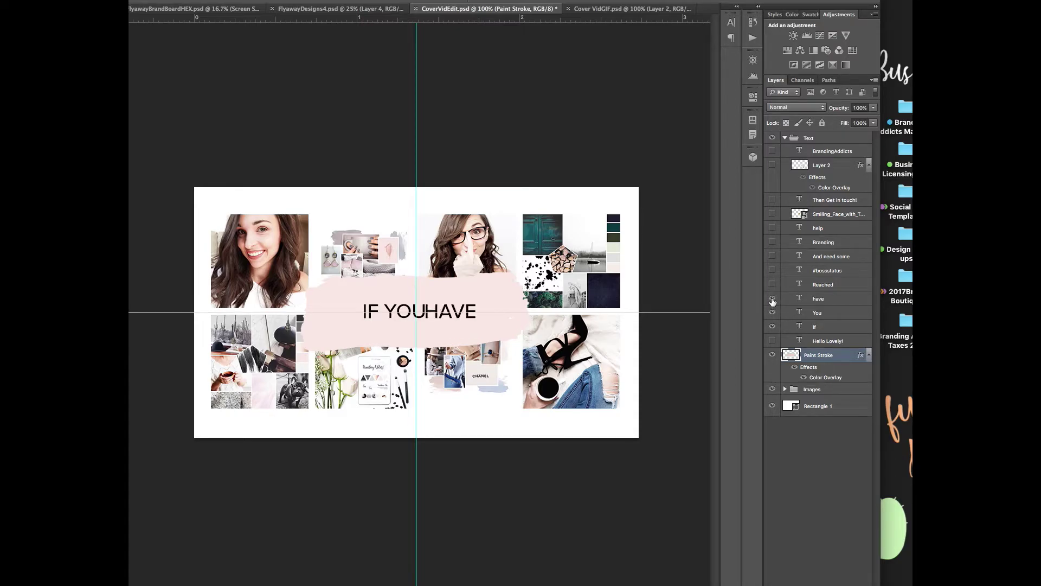
left_click(813, 300)
key("Right")
key("Right")
key("Right")
key("Right")
key("Right")
key("Right")
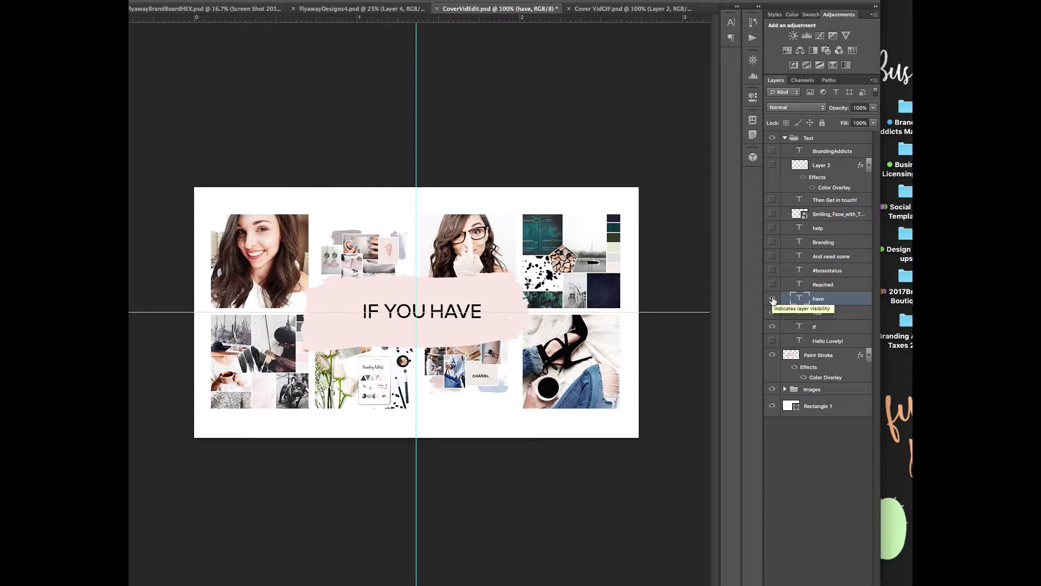
Hide IF YOU HAVE, then preview REACHED, #bossstatus and AND NEED SOME in turn
left_click(772, 299)
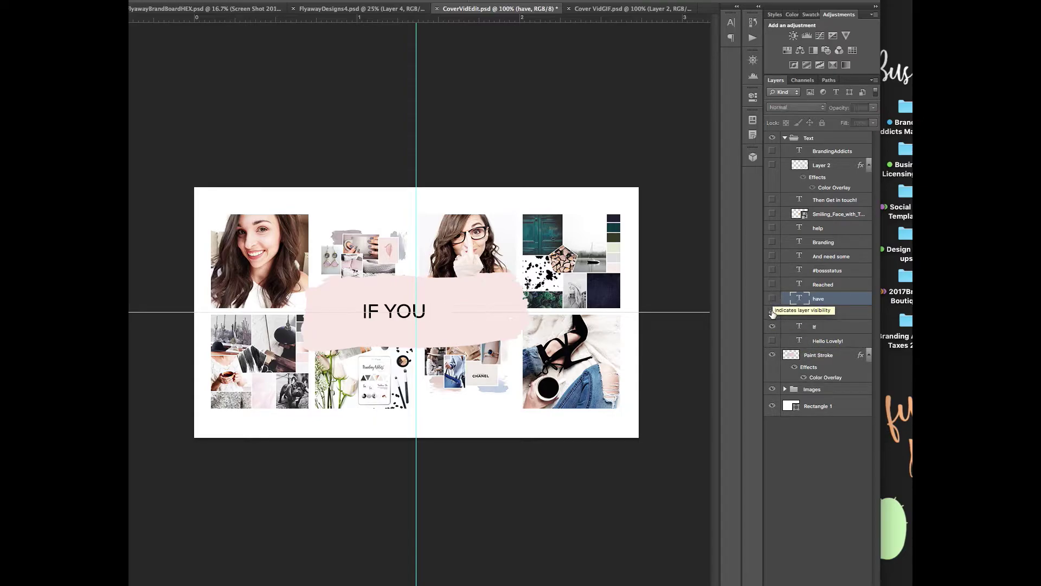
left_click(772, 312)
left_click(772, 326)
left_click(772, 285)
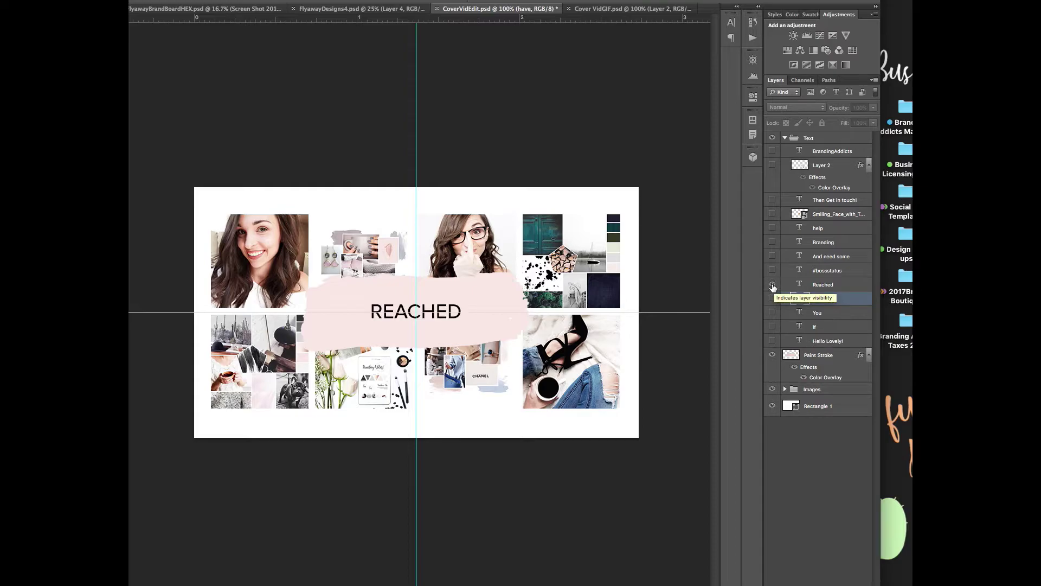
left_click(772, 284)
left_click(772, 271)
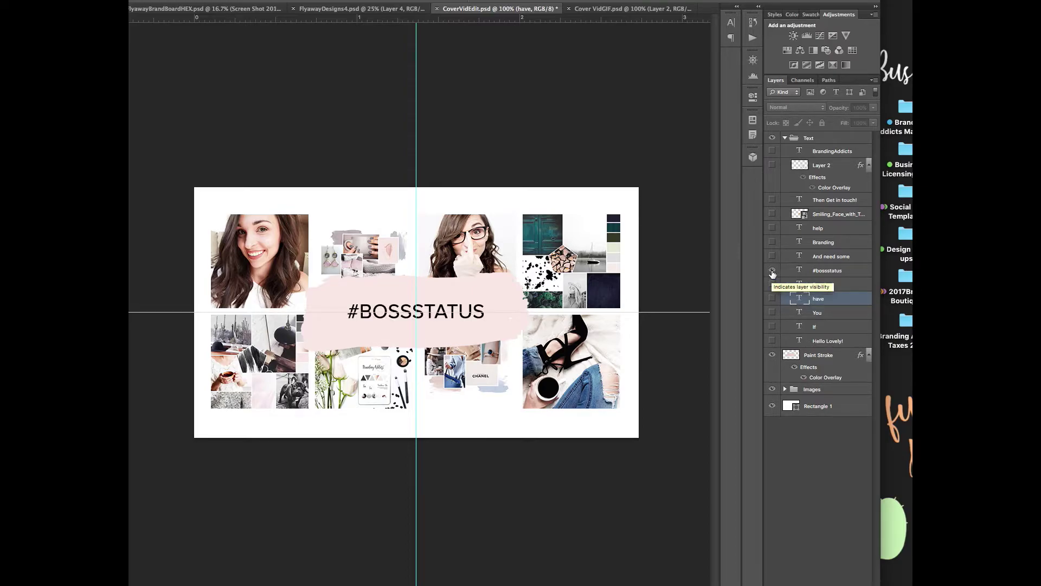
left_click(773, 270)
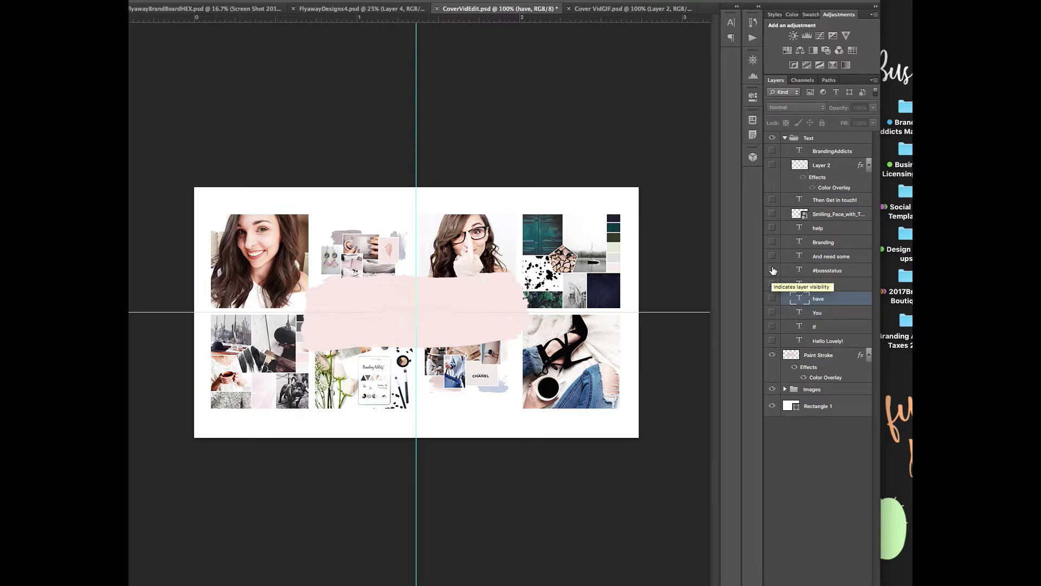
left_click(772, 257)
left_click(772, 257)
Preview BRANDING, HELP, the laughing emoji and THEN GET IN TOUCH!, ending on BrandingAddicts
left_click(772, 242)
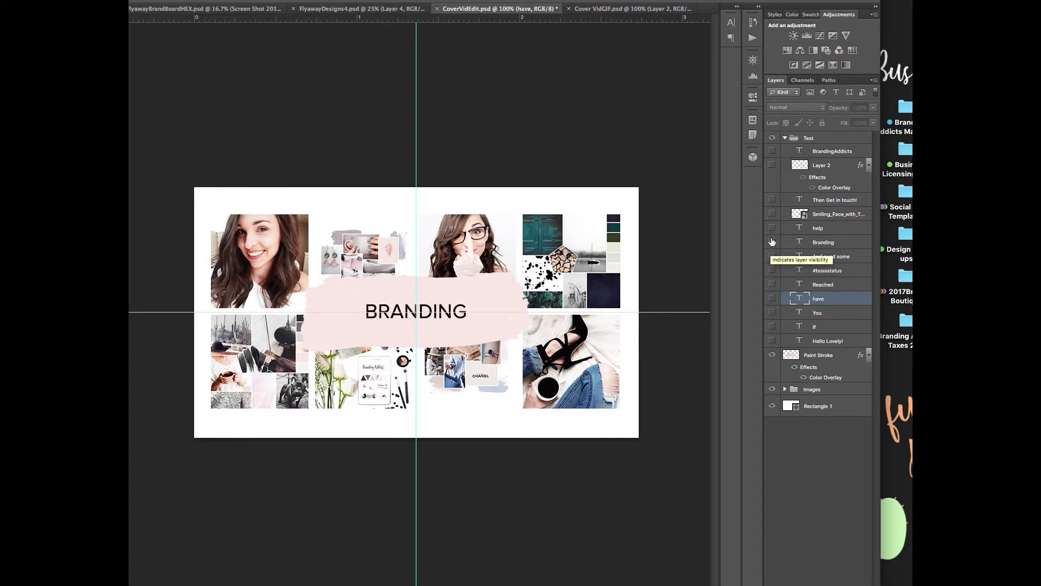
left_click(772, 228)
left_click(772, 230)
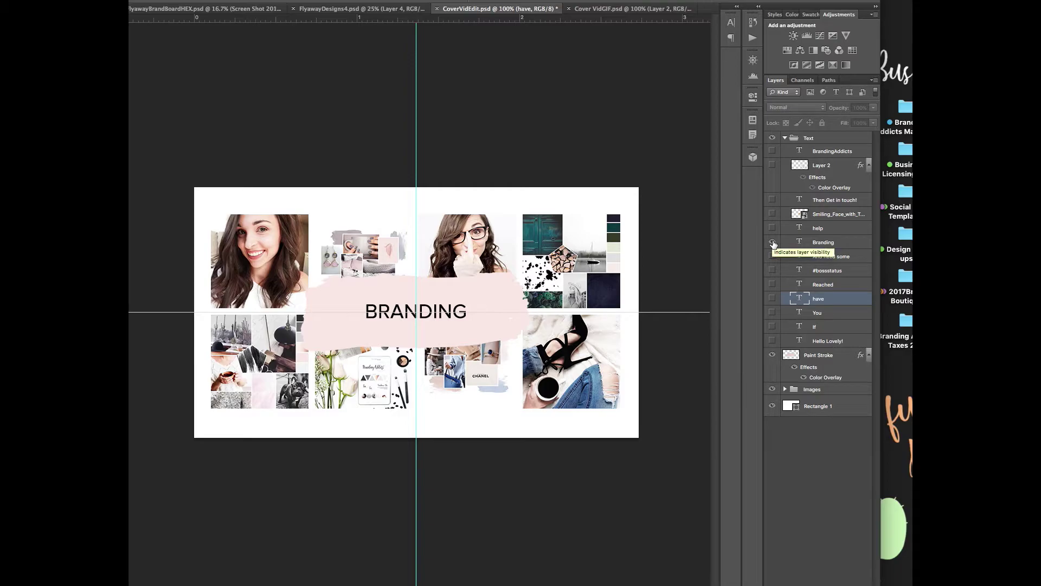
left_click(772, 242)
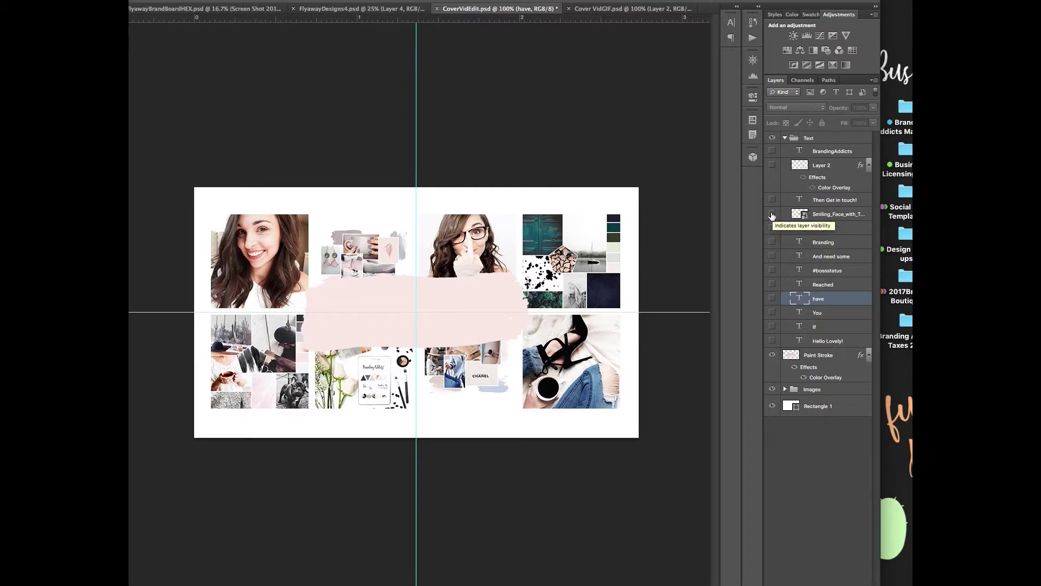
left_click(772, 215)
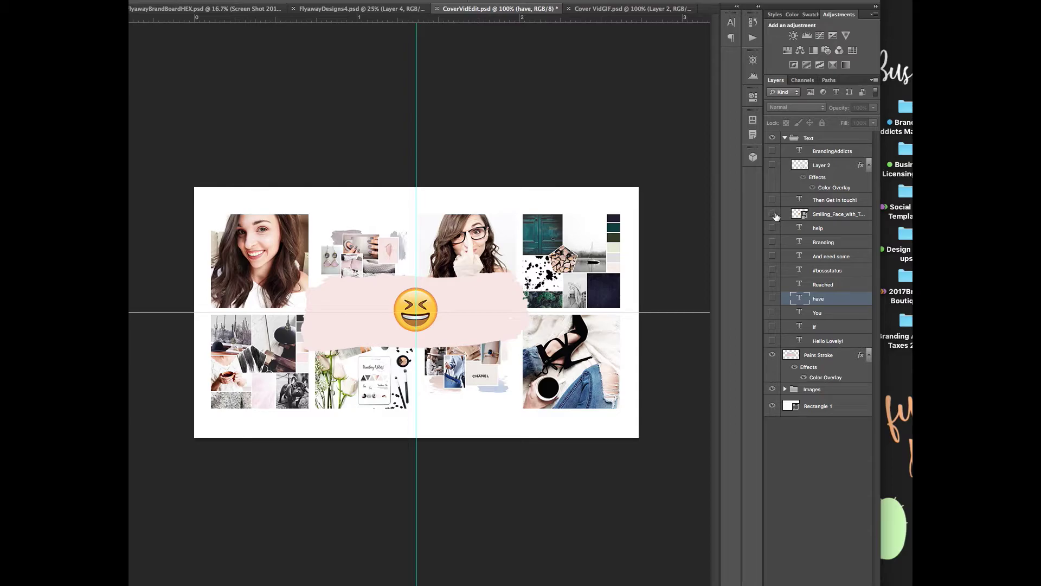
left_click(771, 214)
left_click(772, 200)
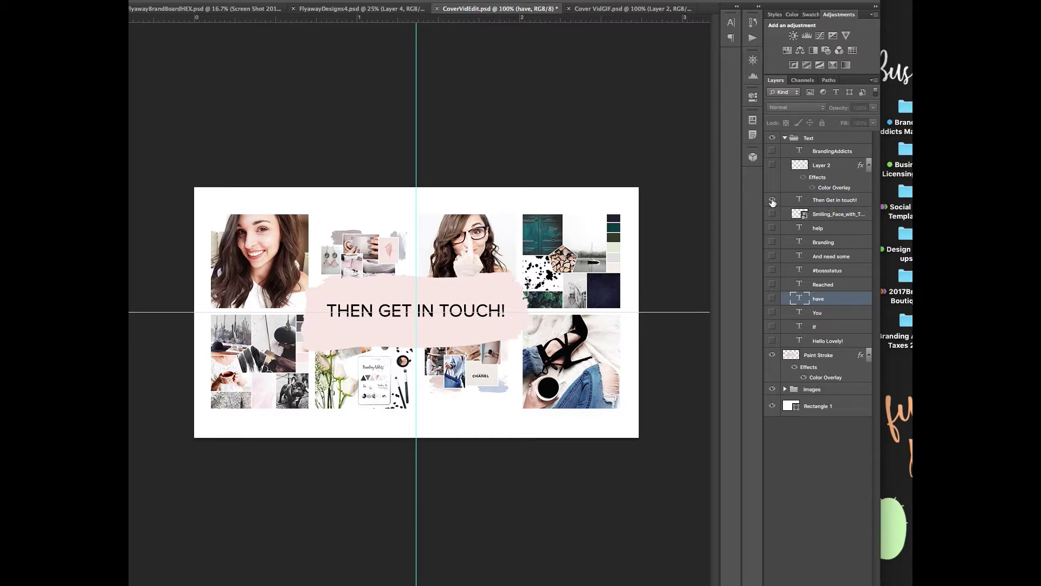
left_click(772, 200)
left_click(772, 151)
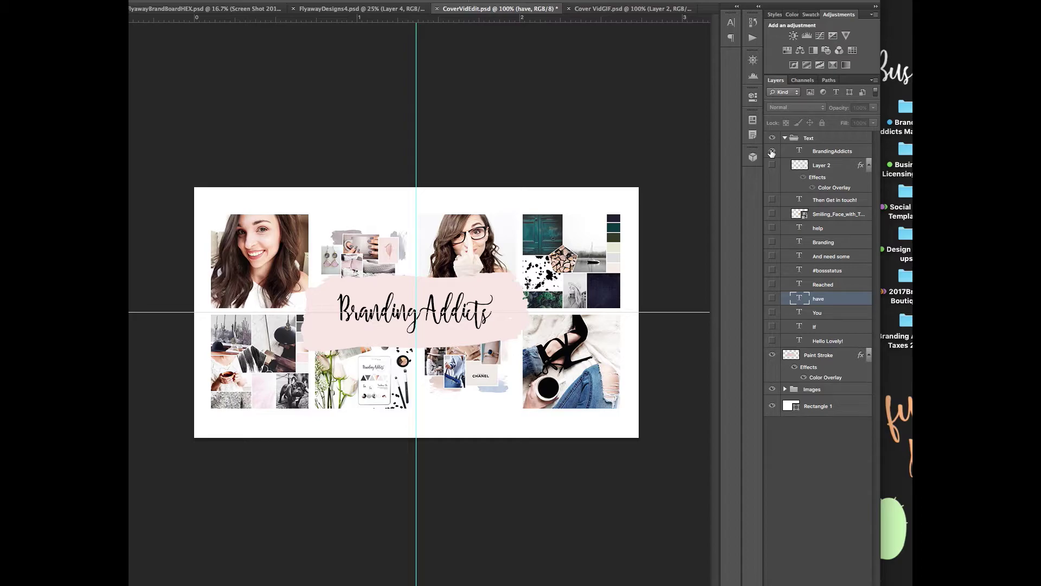
Hide the BrandingAddicts text, the Text group, the Images group and the Paint Stroke
left_click(771, 151)
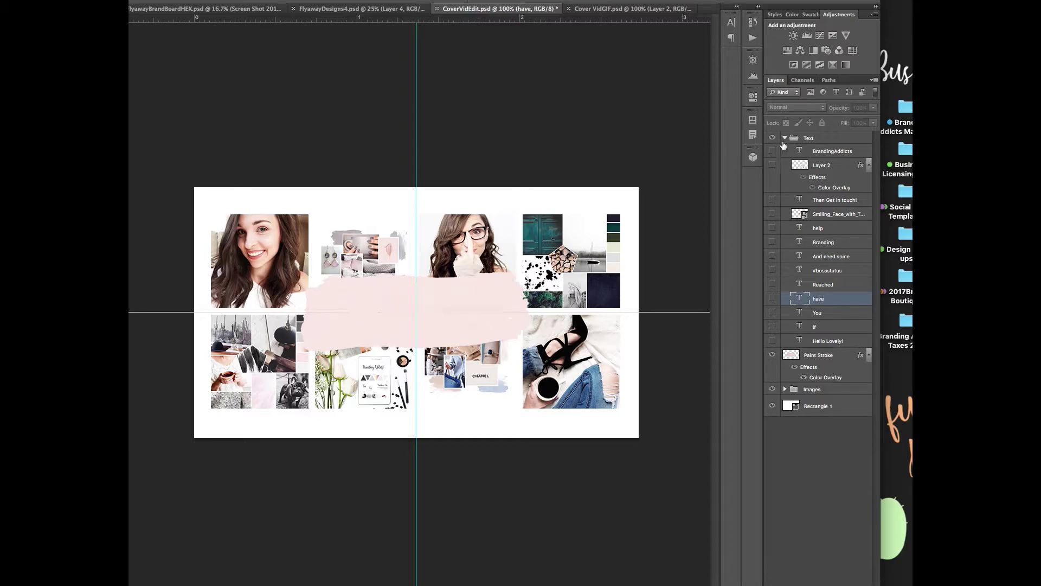
left_click(785, 138)
left_click(771, 138)
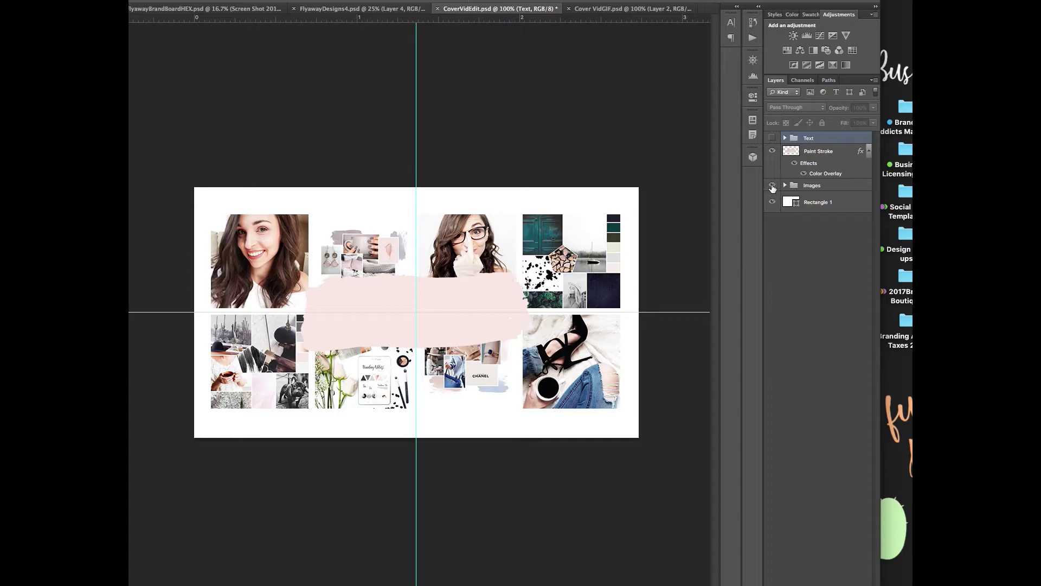
left_click(772, 184)
left_click(773, 153)
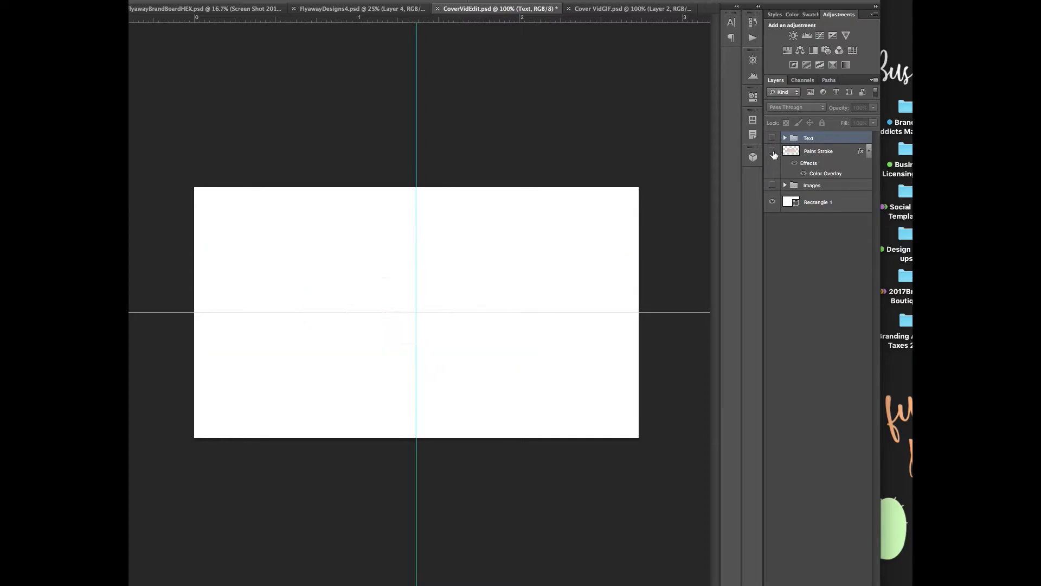
Switch to Cover VidGIF.psd in the Motion workspace and step to frame 2
left_click(634, 9)
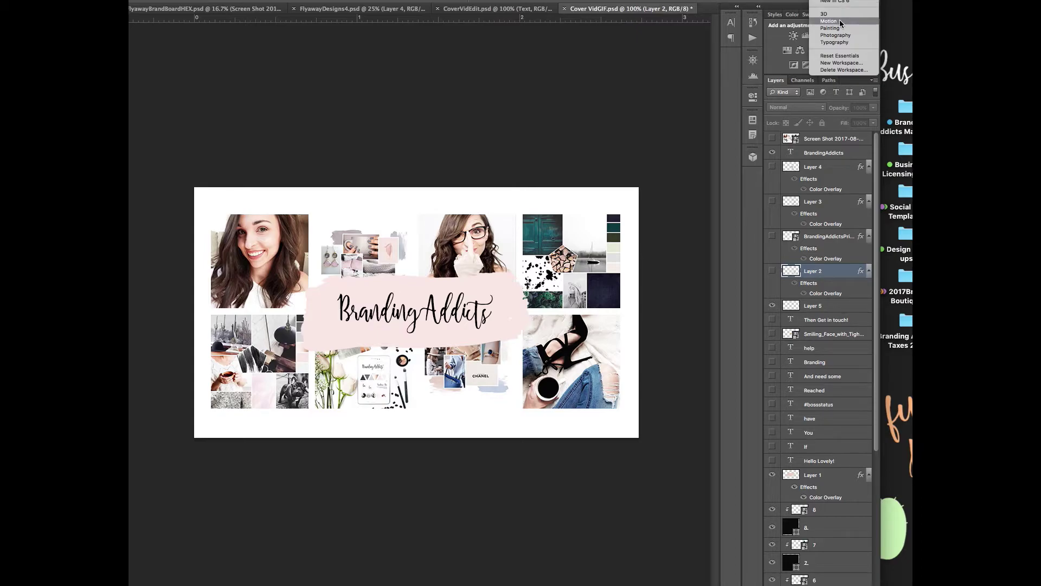
left_click(840, 23)
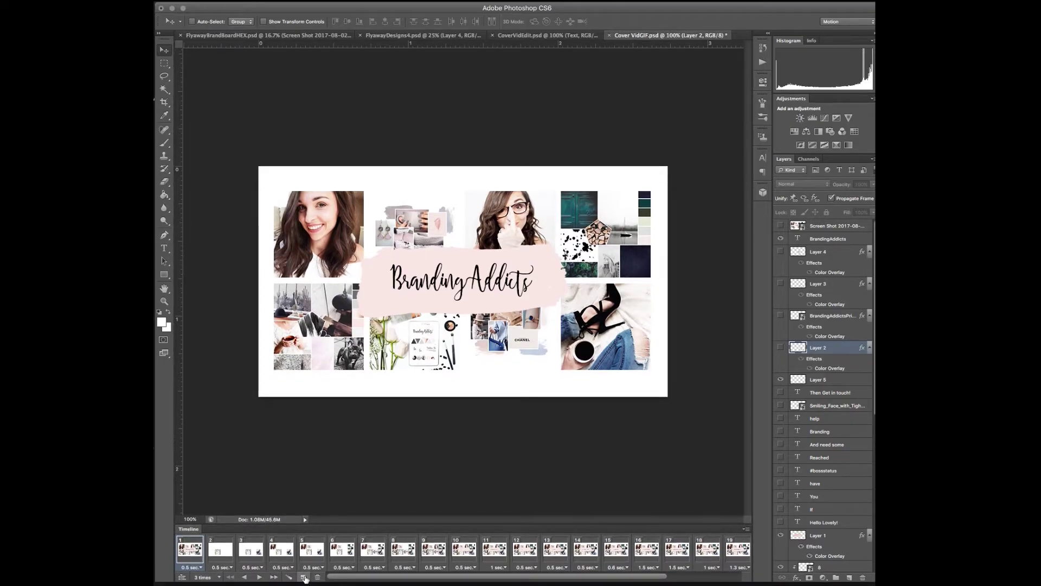
left_click(304, 577)
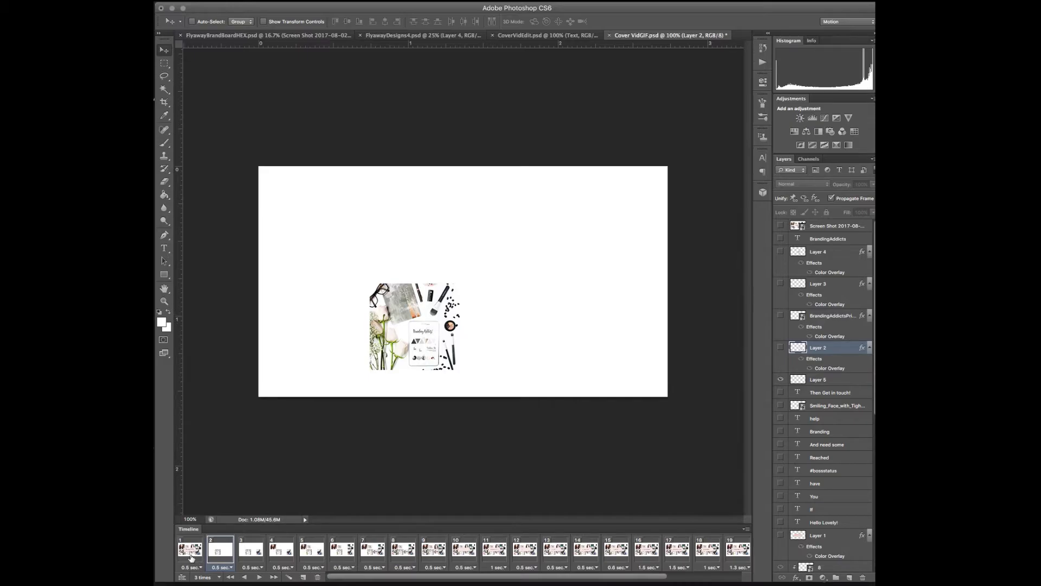
left_click(190, 553)
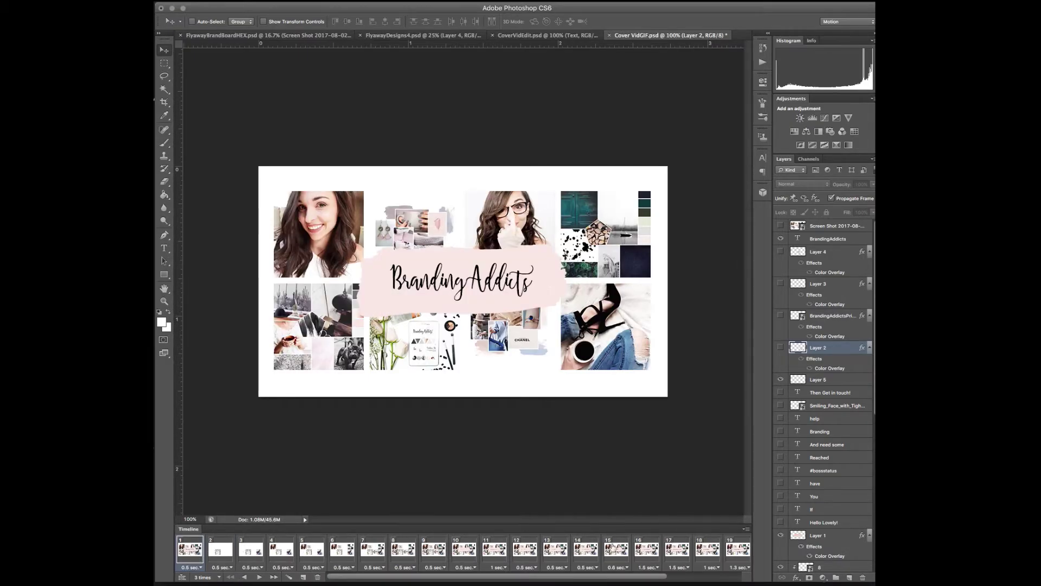
left_click_drag(629, 577, 468, 582)
left_click(222, 551)
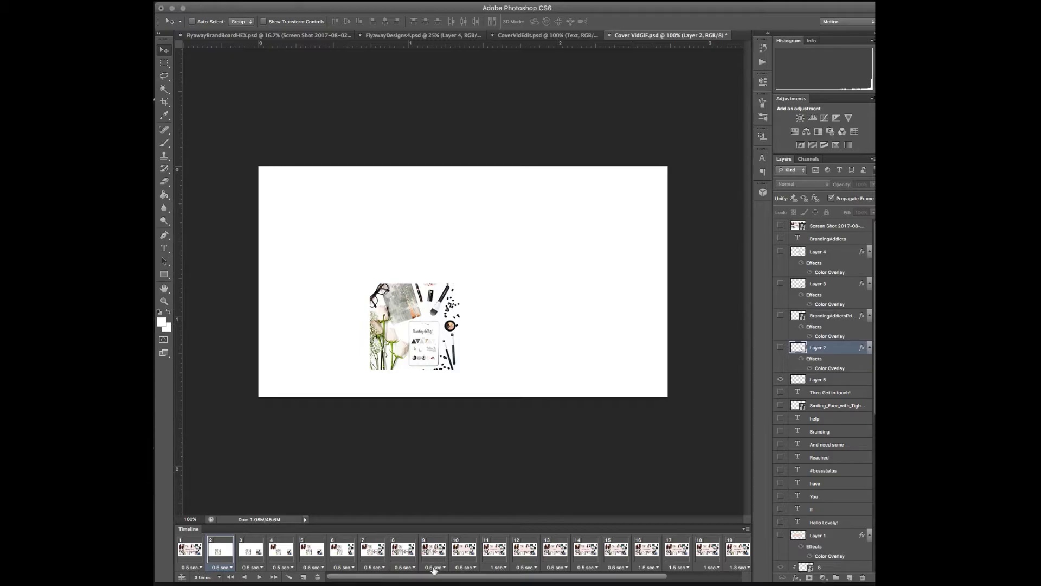
left_click(193, 553)
left_click(218, 556)
left_click(250, 553)
left_click(283, 553)
left_click(310, 553)
left_click(347, 553)
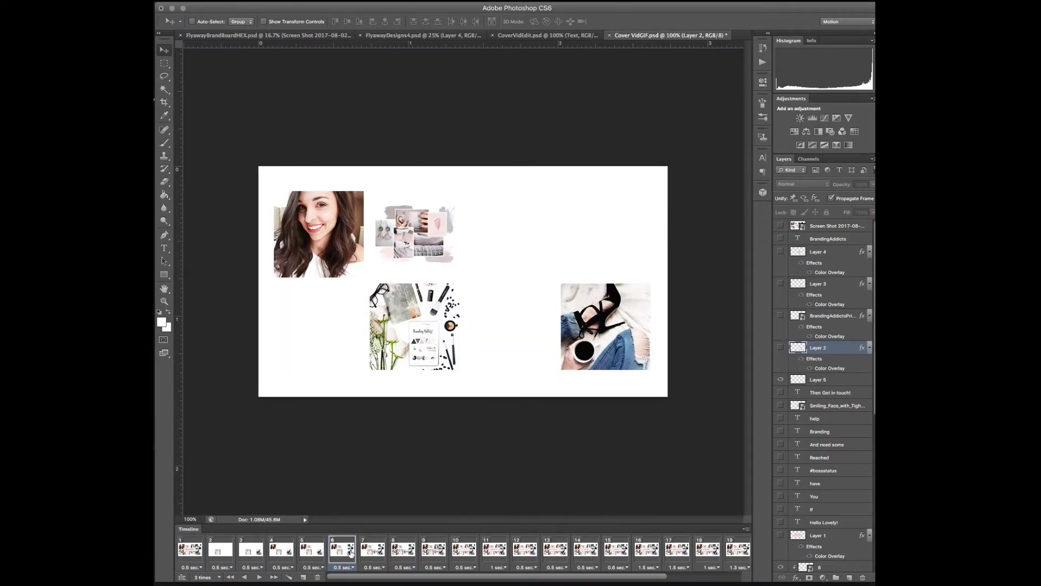
left_click(373, 553)
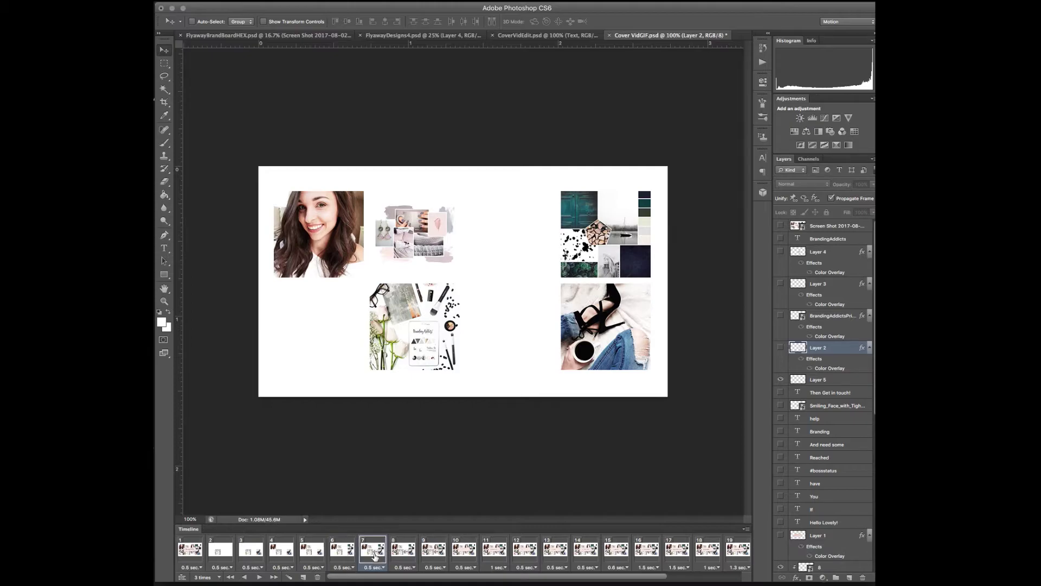
left_click(401, 553)
left_click(496, 552)
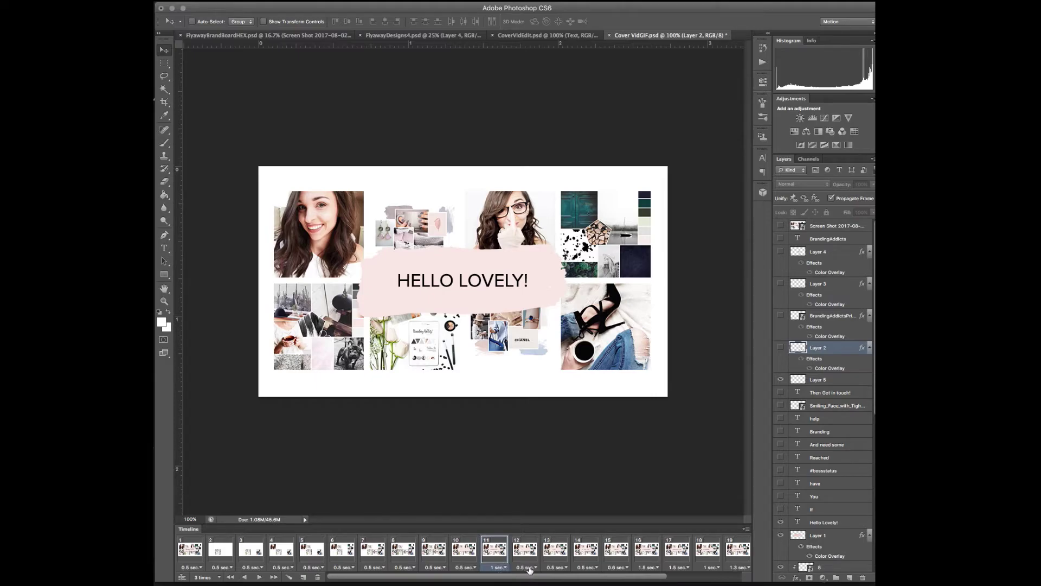
left_click(192, 548)
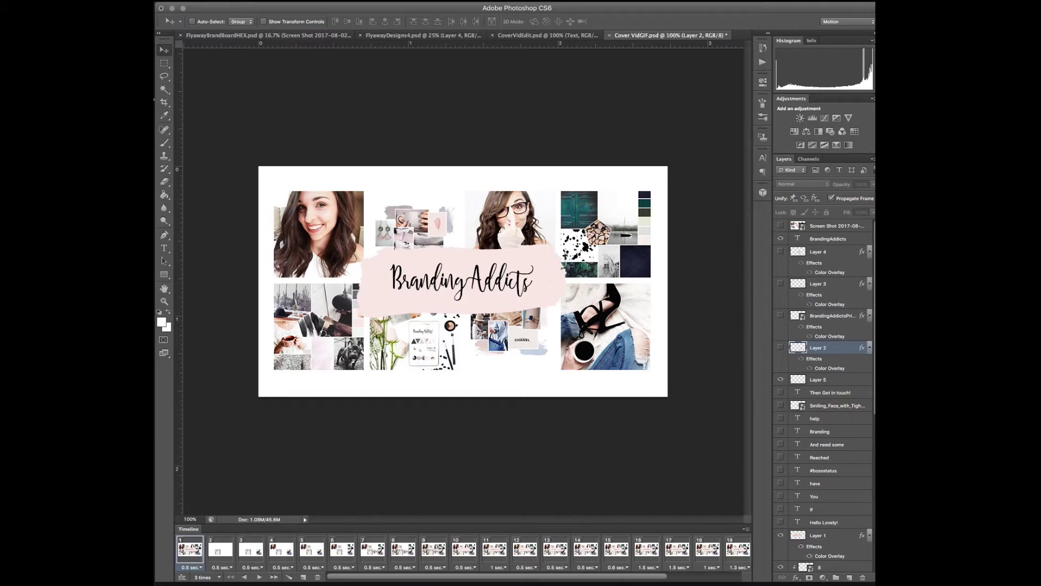
left_click(260, 577)
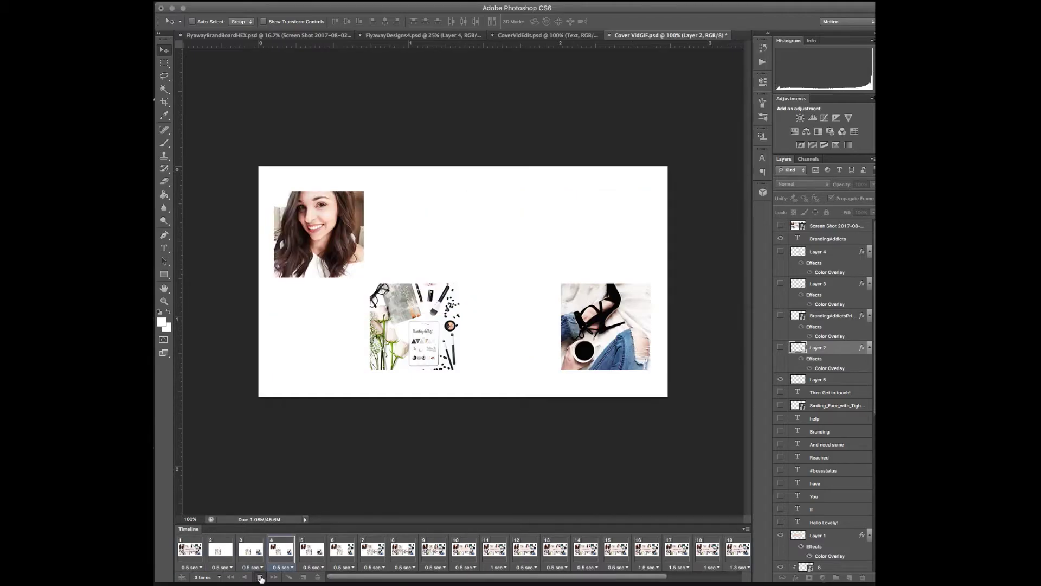
Stop the animation playback, landing on frame 2
left_click(262, 578)
On frame 2, toggle layer 4 to confirm it holds the lone flat-lay photo, then return to frame 1
left_click(220, 550)
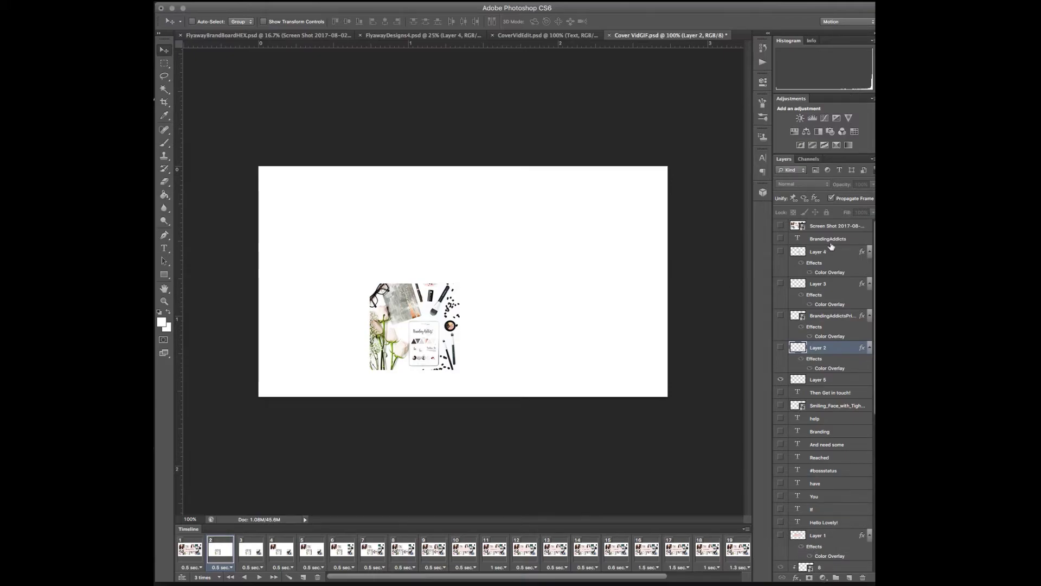
scroll(828, 270, "down", 2)
scroll(828, 269, "up", 2)
scroll(828, 271, "down", 7)
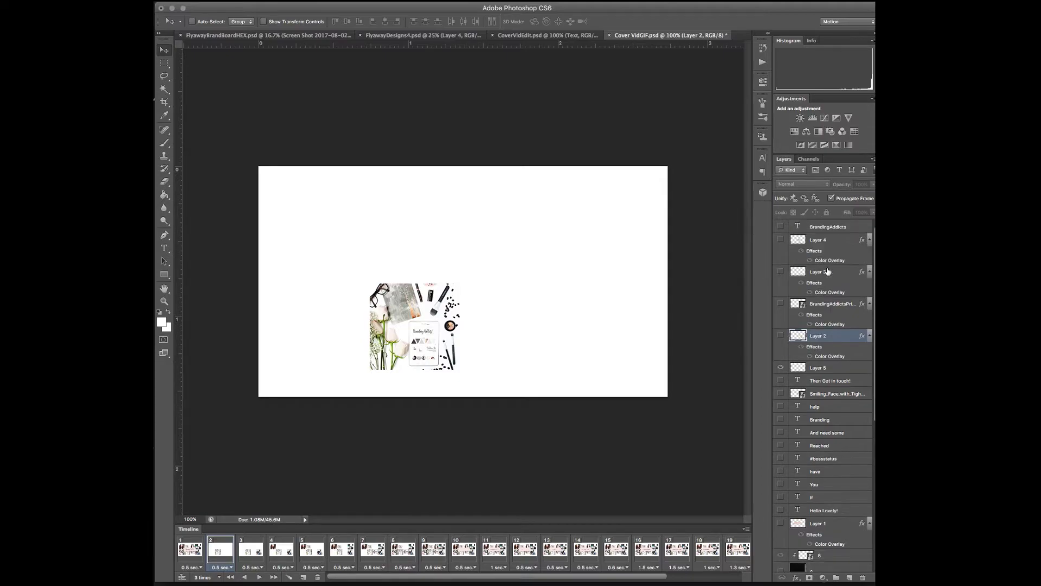
scroll(827, 271, "down", 1)
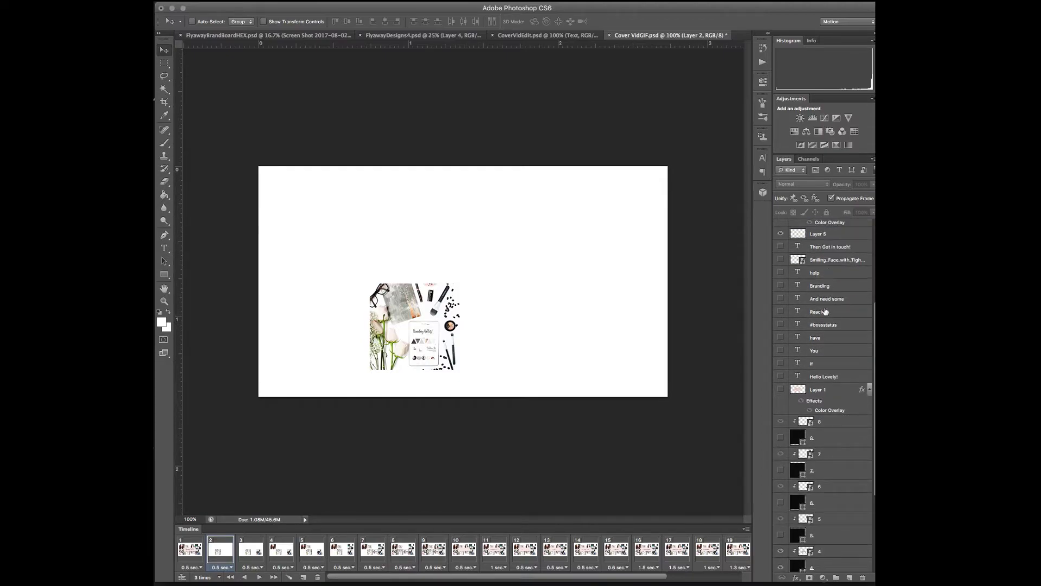
scroll(819, 335, "down", 11)
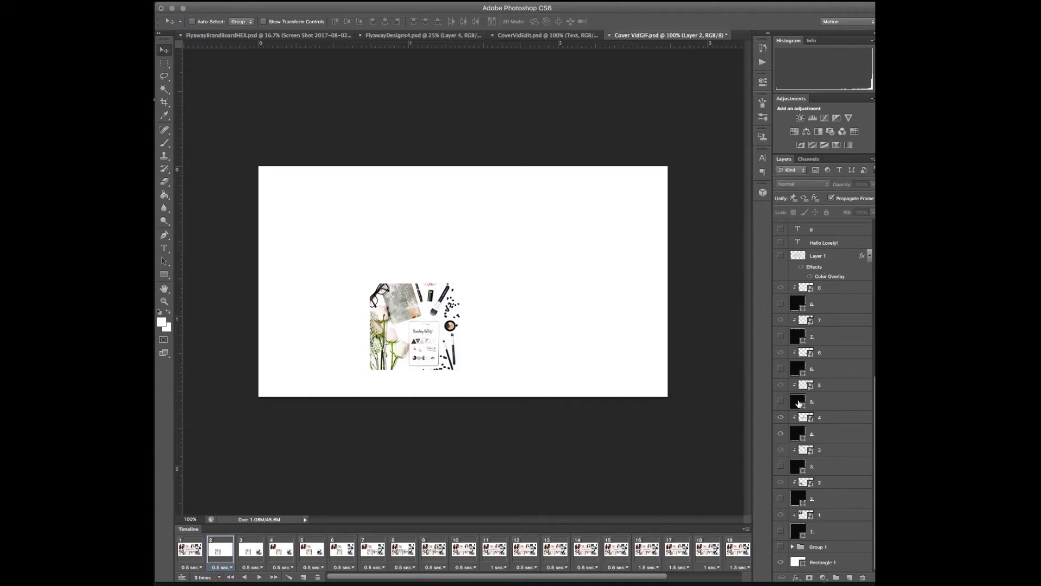
left_click(787, 434)
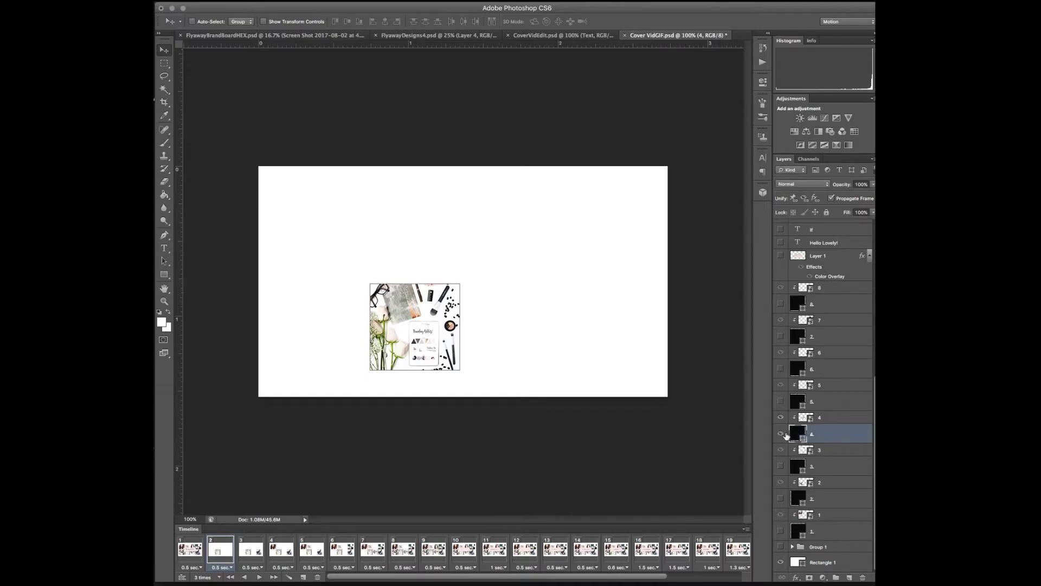
left_click(781, 435)
left_click(781, 434)
scroll(784, 380, "up", 10)
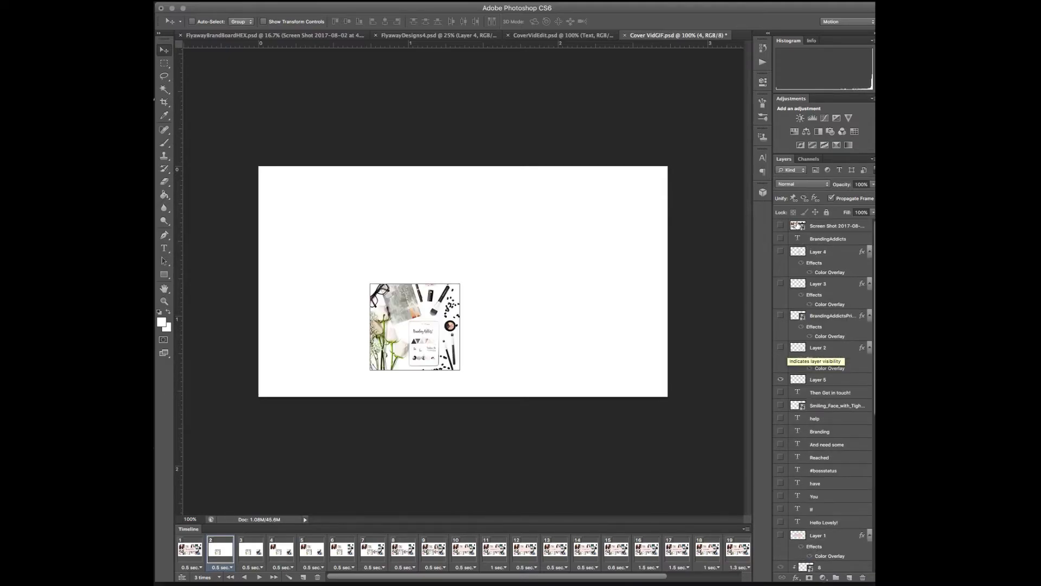
scroll(823, 528, "down", 10)
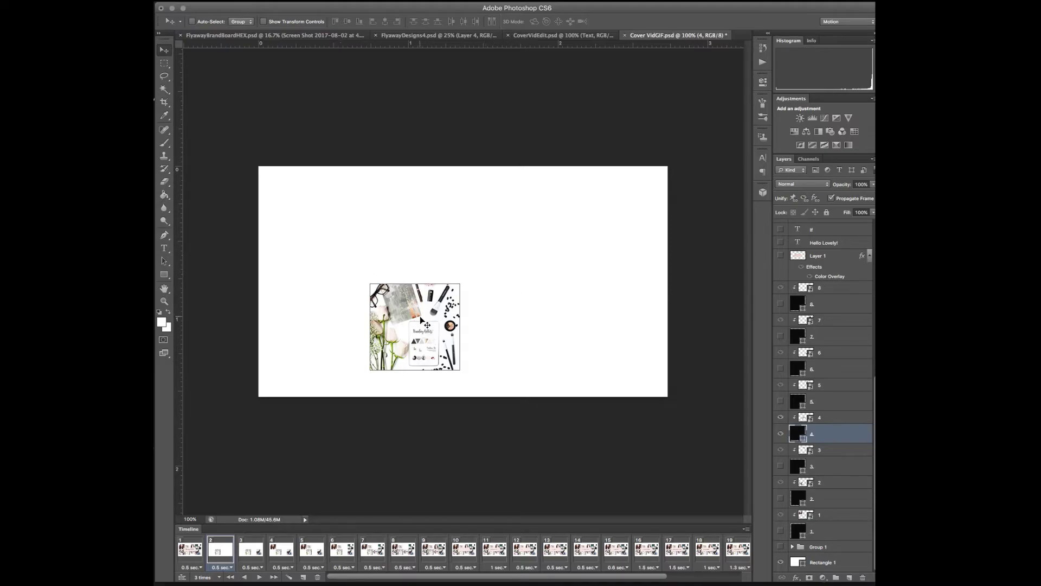
left_click(182, 552)
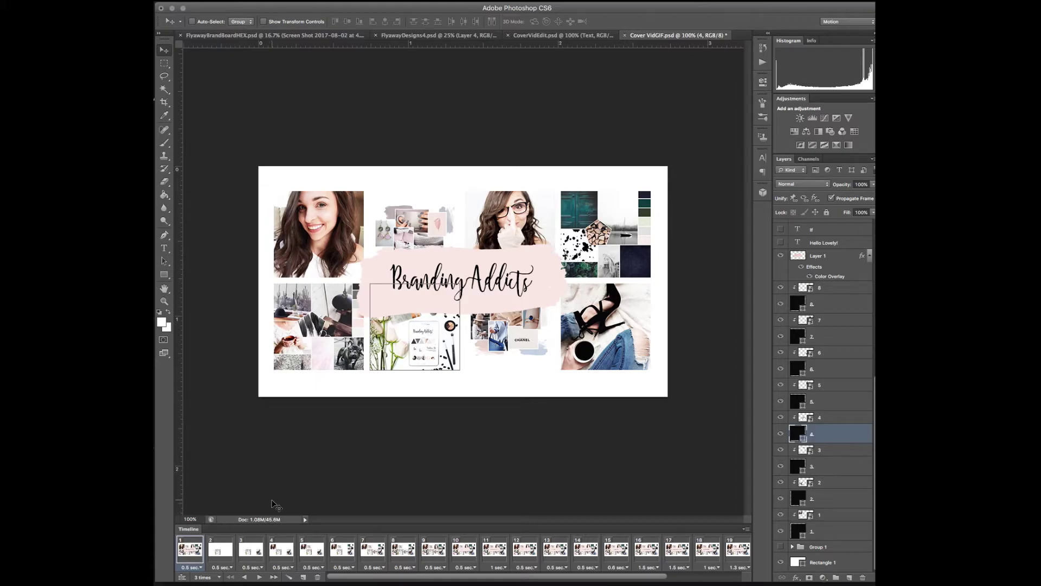
Preview frames 2 to 4, checking the shoes photo and woman's portrait layers
left_click(221, 551)
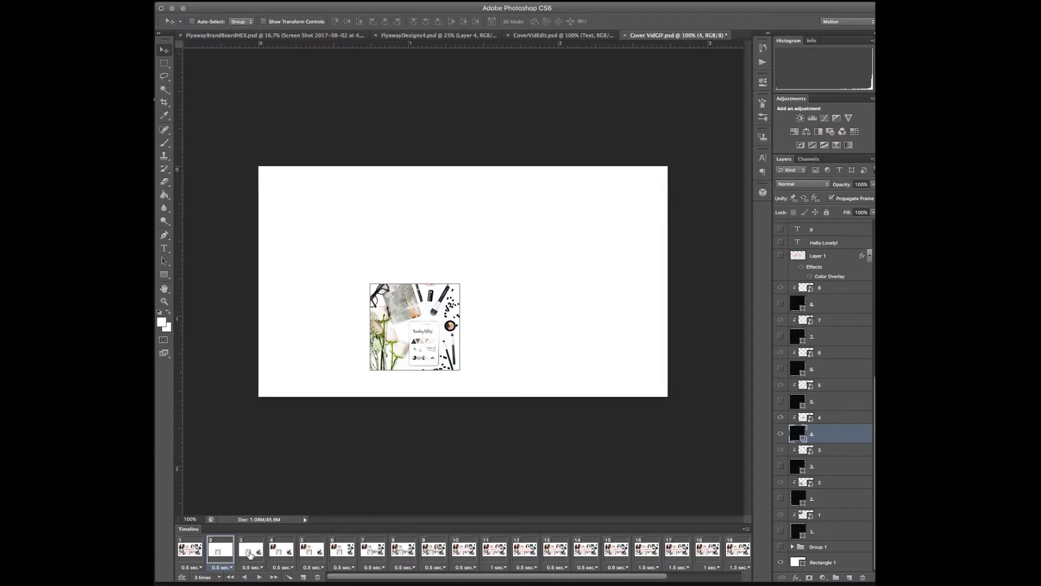
left_click(250, 552)
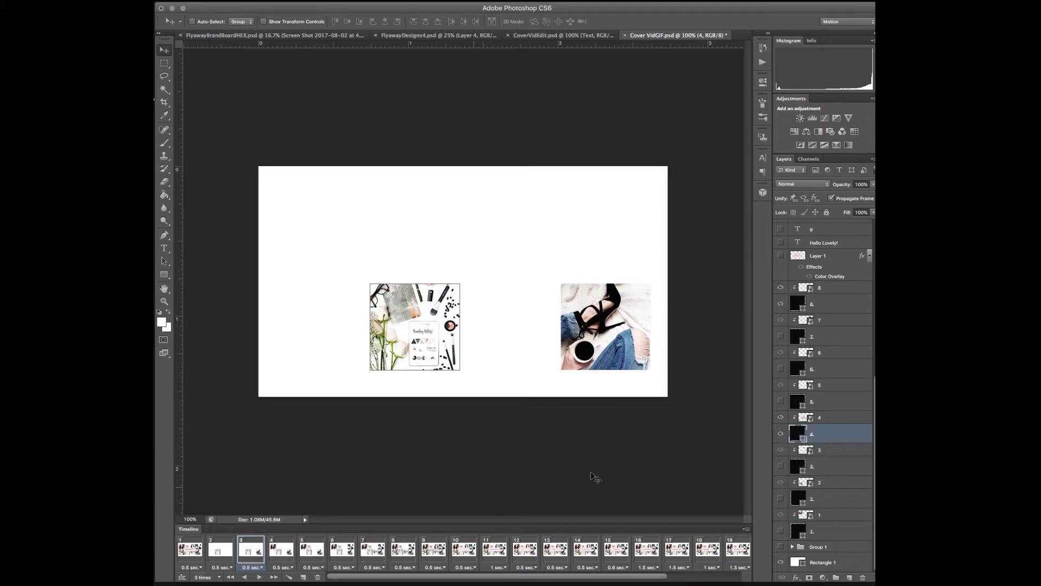
left_click(820, 302)
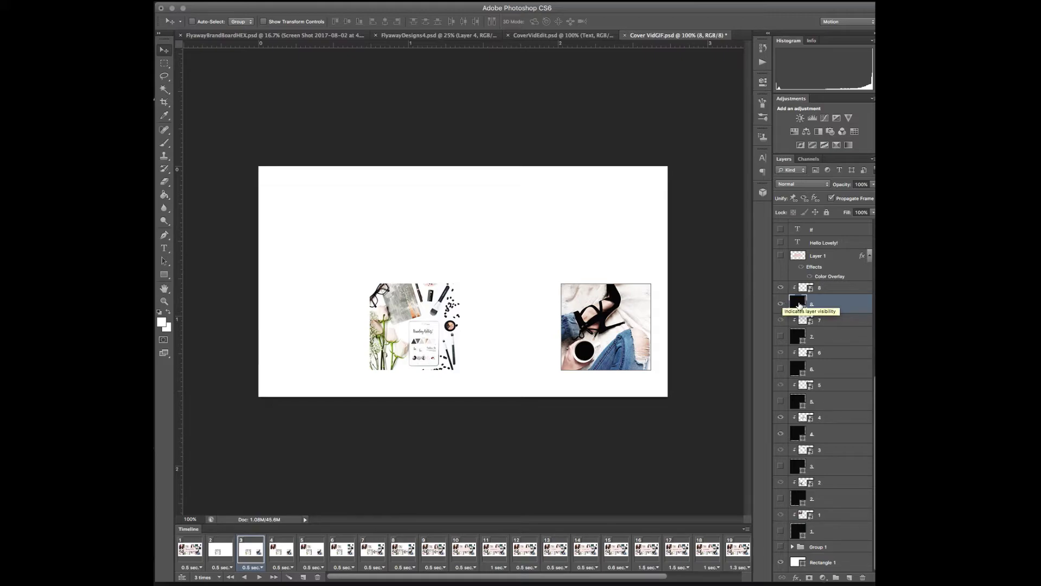
left_click(280, 552)
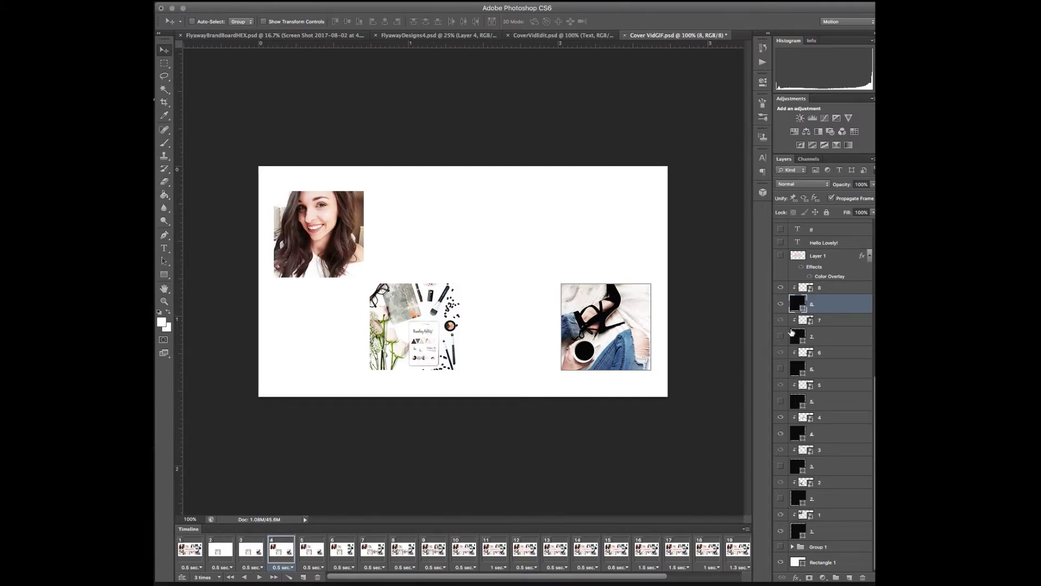
left_click(828, 530)
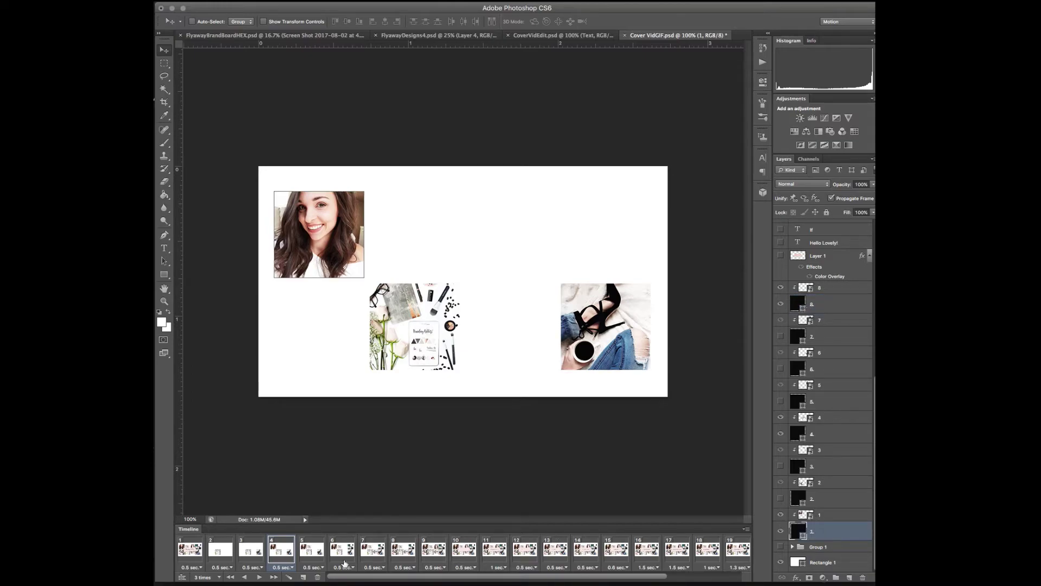
Step through frames 5 to 10, ending where the pink stroke appears
left_click(316, 549)
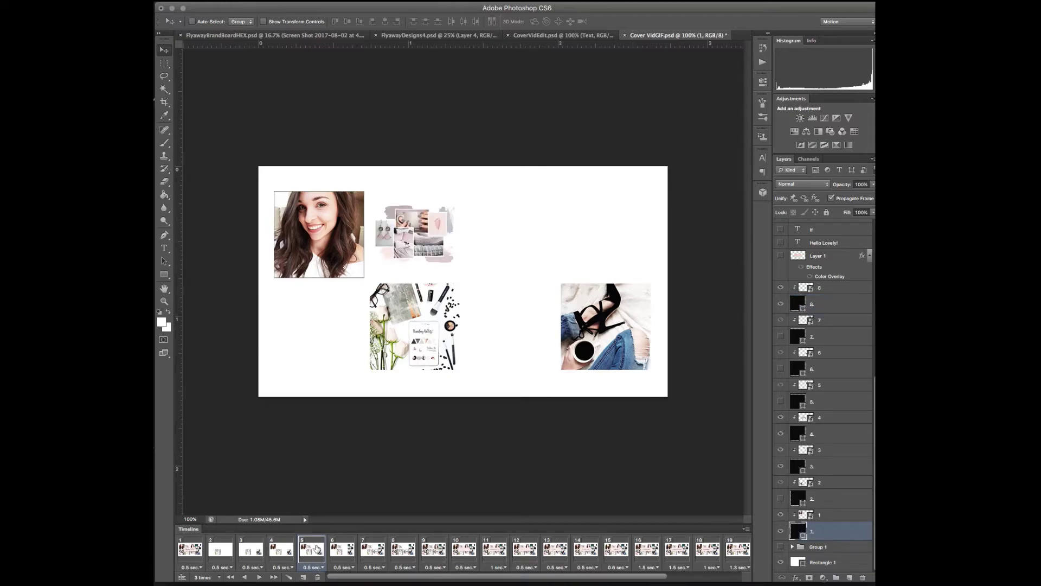
left_click(338, 549)
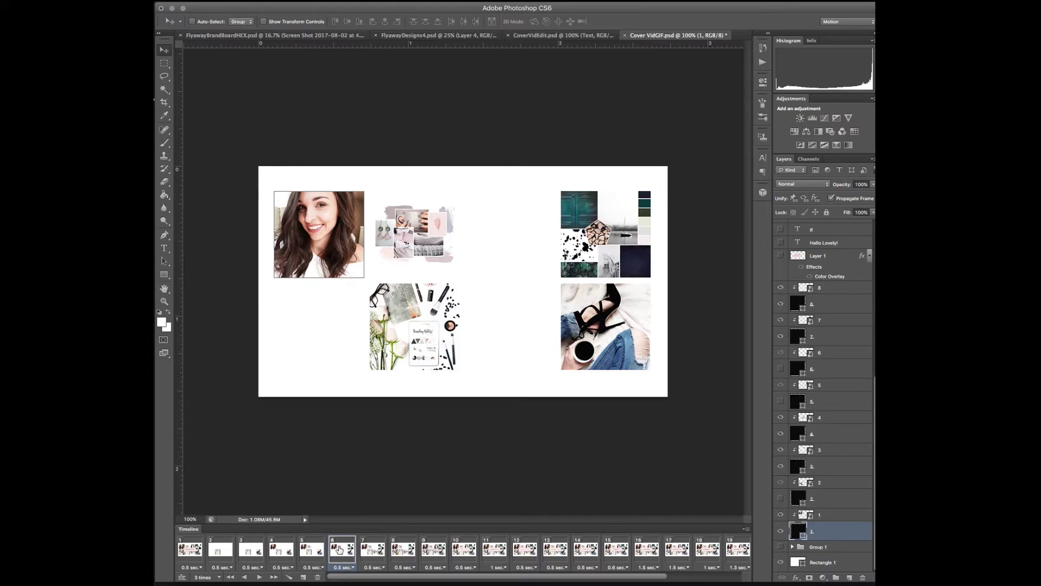
left_click(372, 549)
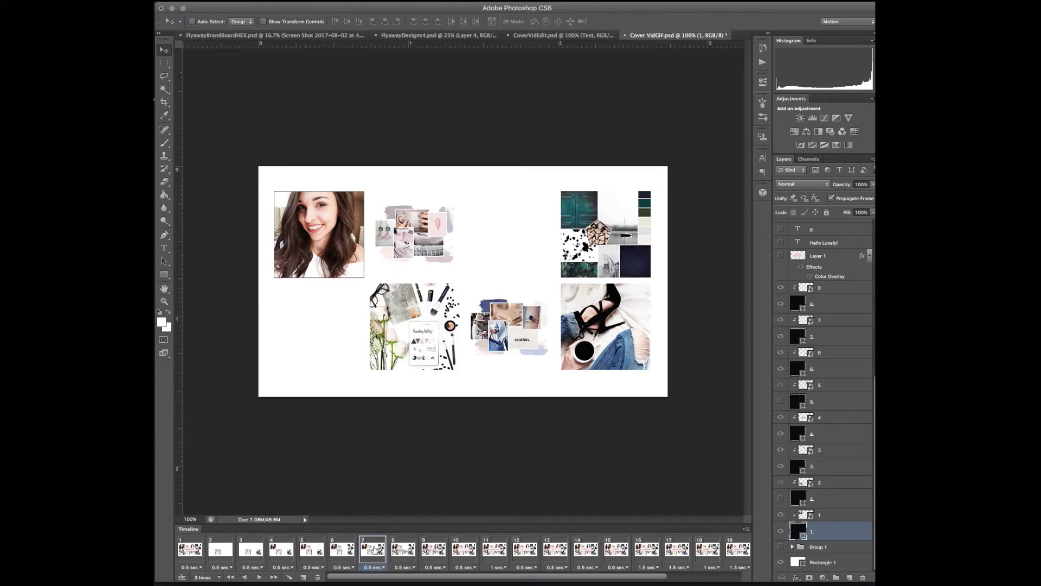
left_click(405, 550)
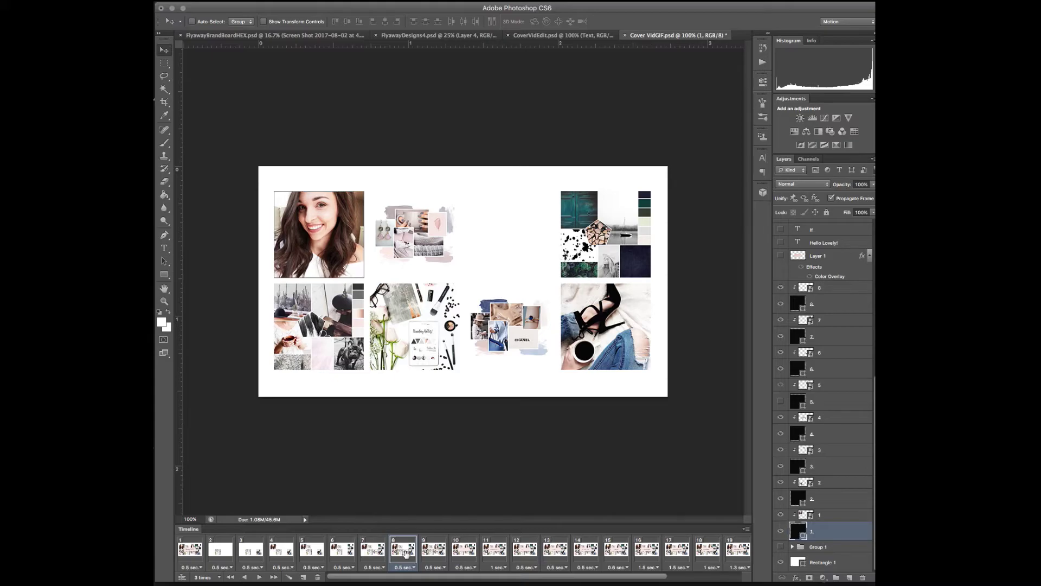
left_click(431, 551)
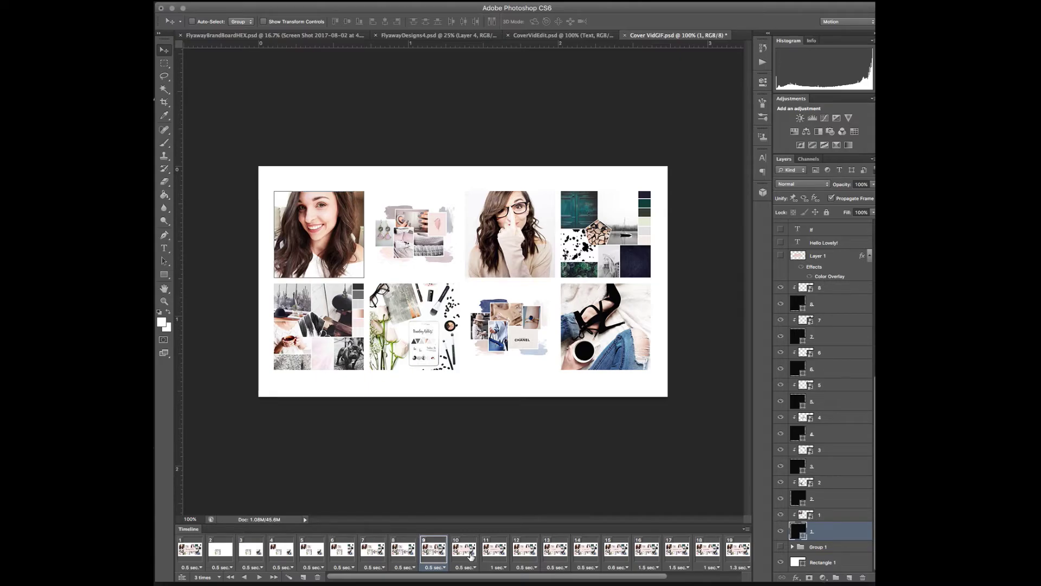
left_click(465, 550)
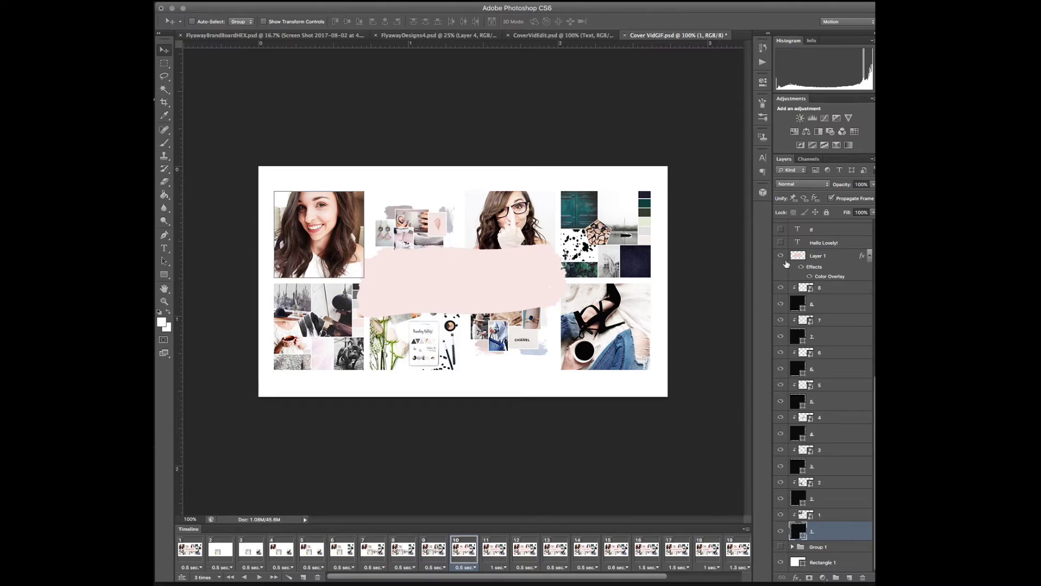
Toggle the pink stroke Layer 1's visibility, select it, and show frame 11 with HELLO LOVELY!
left_click(782, 258)
left_click(782, 258)
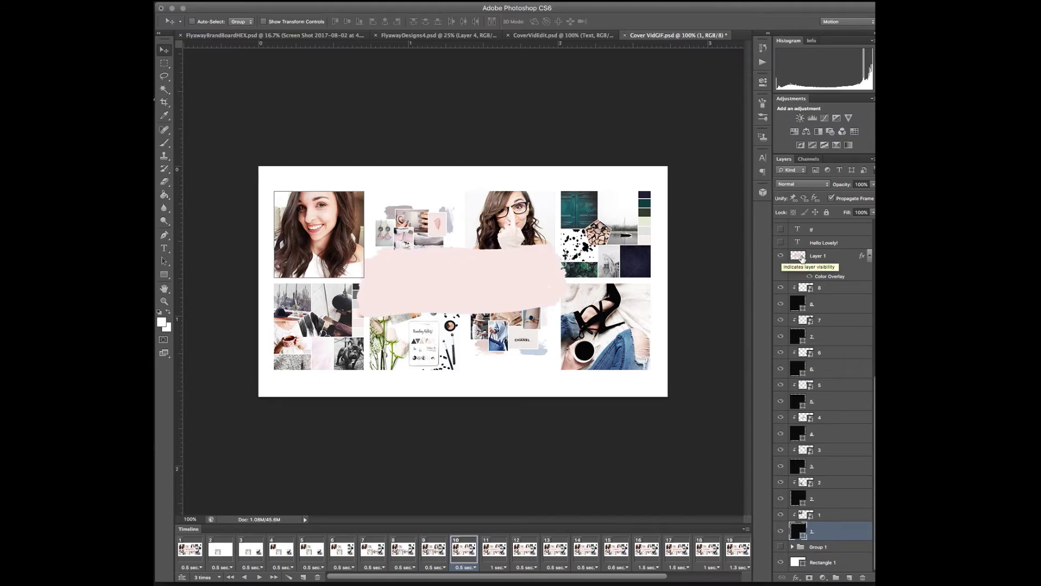
left_click(818, 258)
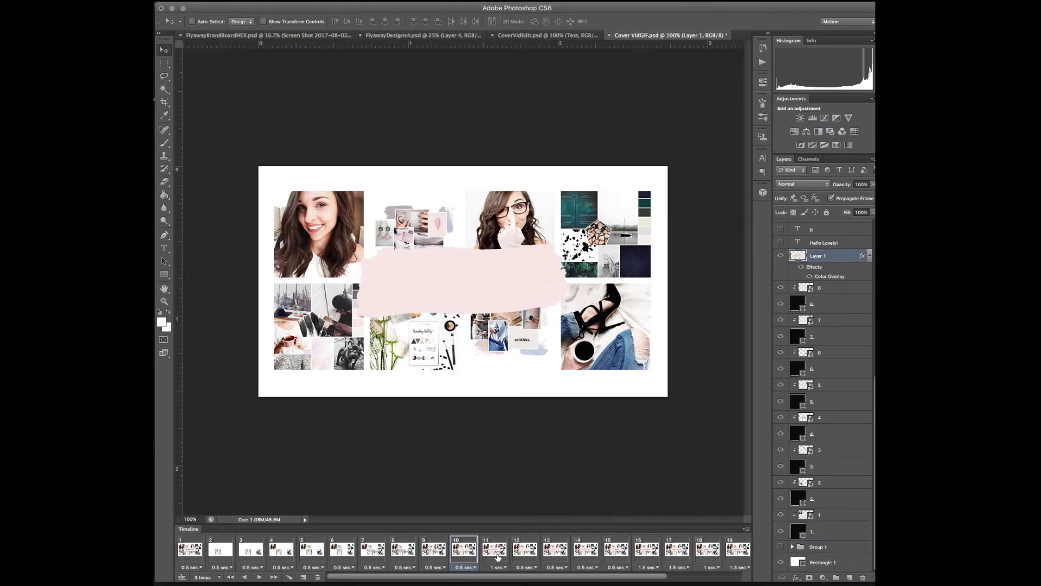
left_click(495, 552)
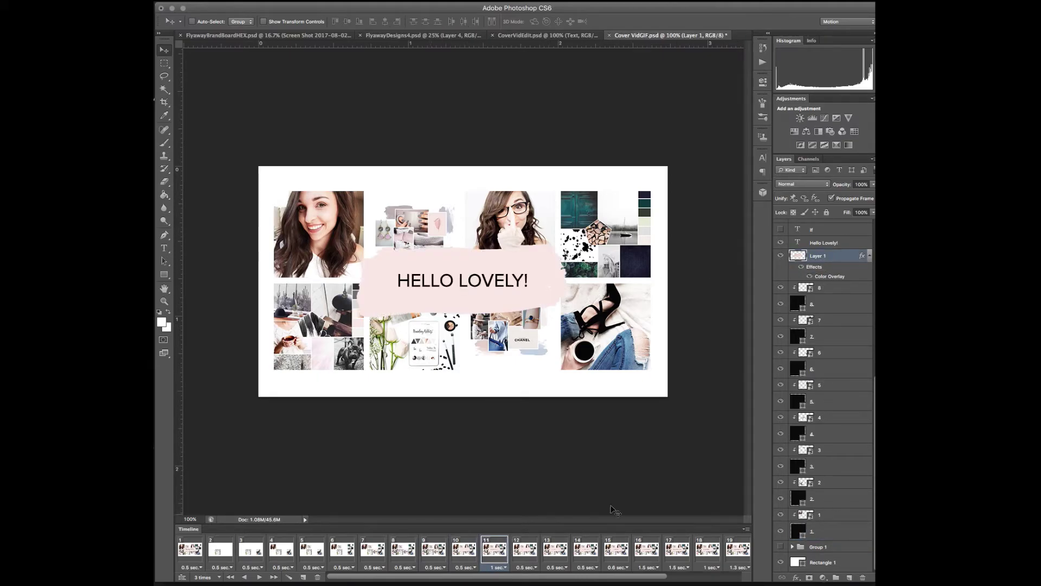
Select frames 11 through 18 together, then reduce the selection back to frame 11
scroll(794, 368, "up", 5)
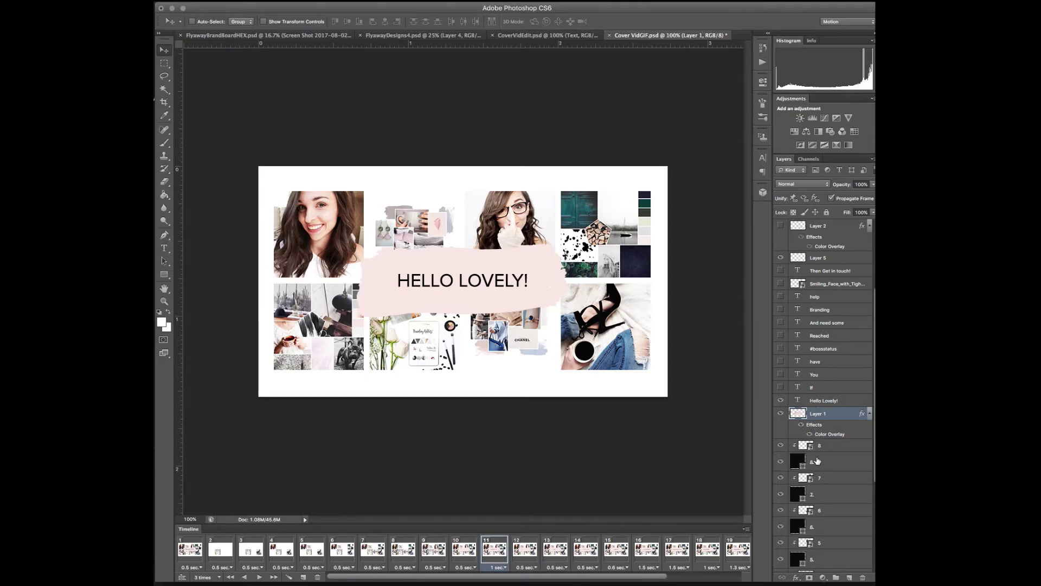
scroll(816, 460, "down", 5)
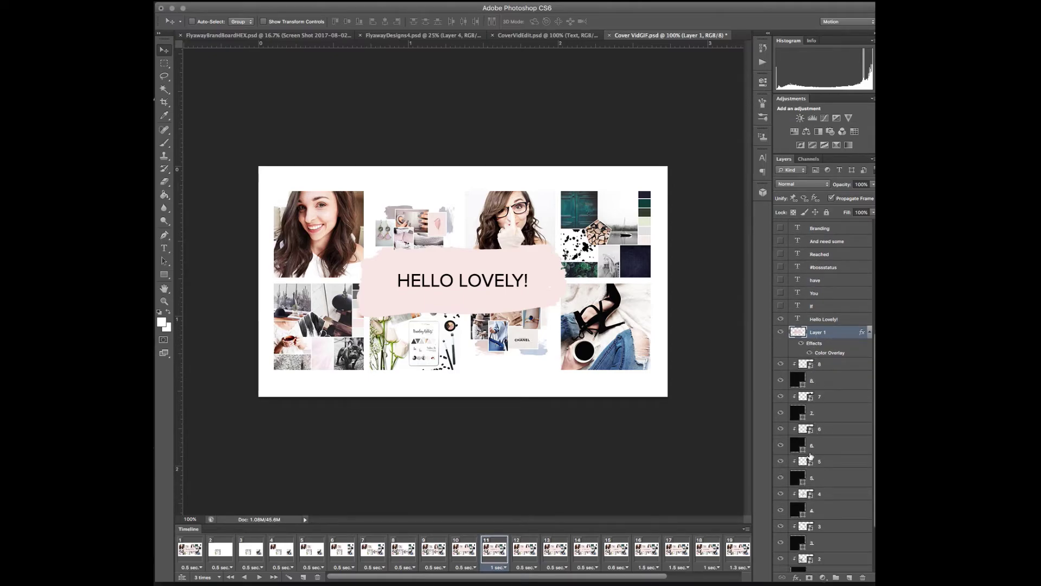
scroll(801, 380, "down", 5)
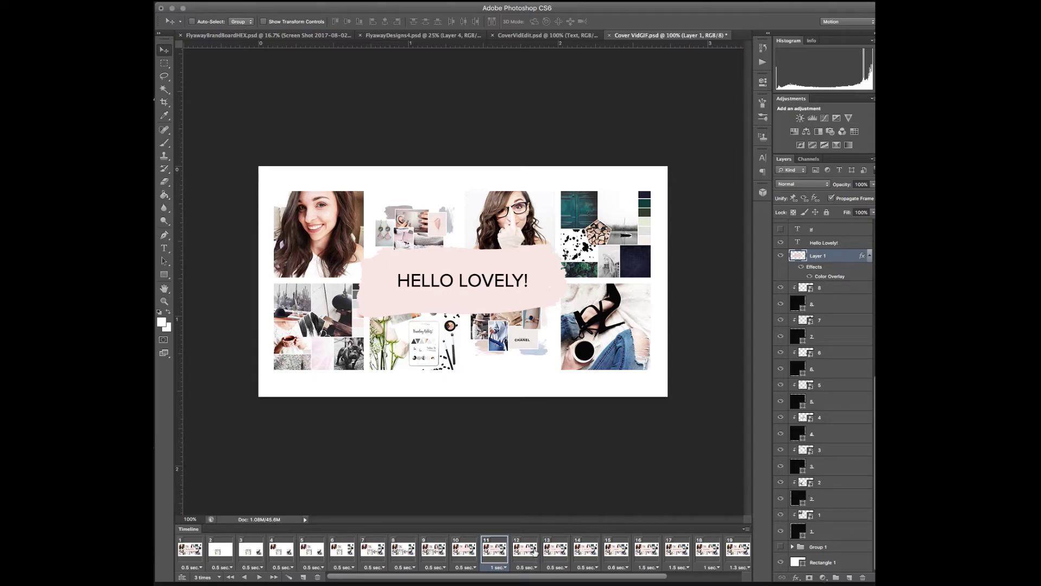
left_click(710, 552, "shift")
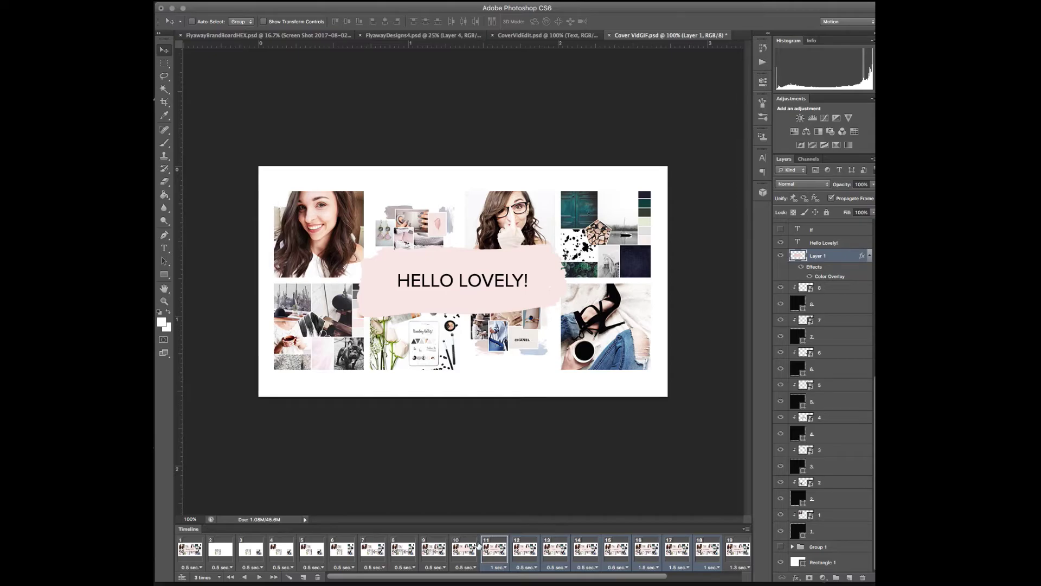
left_click(494, 549)
Toggle the Hello Lovely! text layer's visibility and advance to frame 12 showing IF
scroll(810, 290, "up", 3)
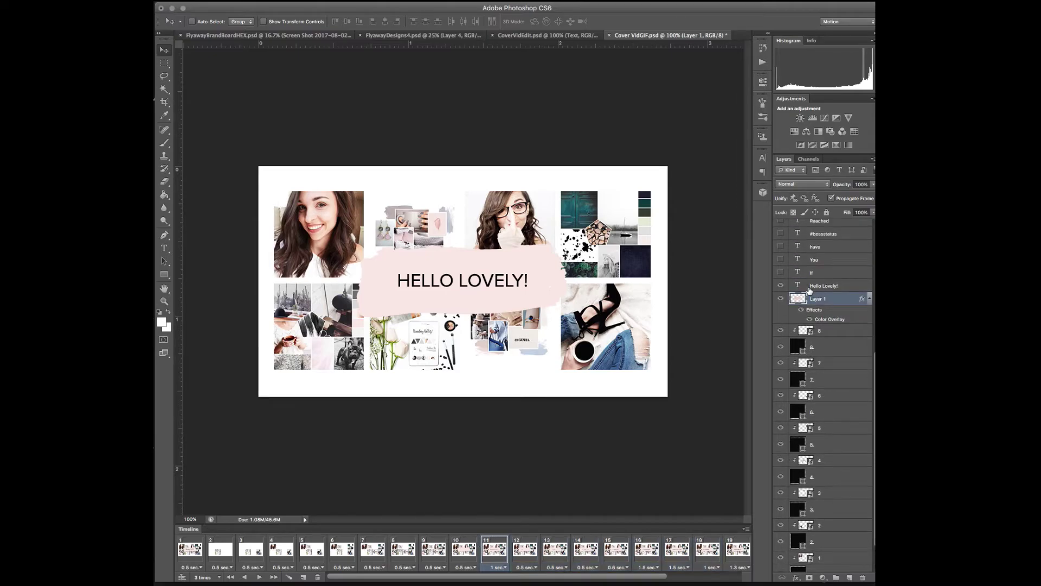
scroll(810, 290, "up", 3)
left_click(781, 364)
left_click(781, 364)
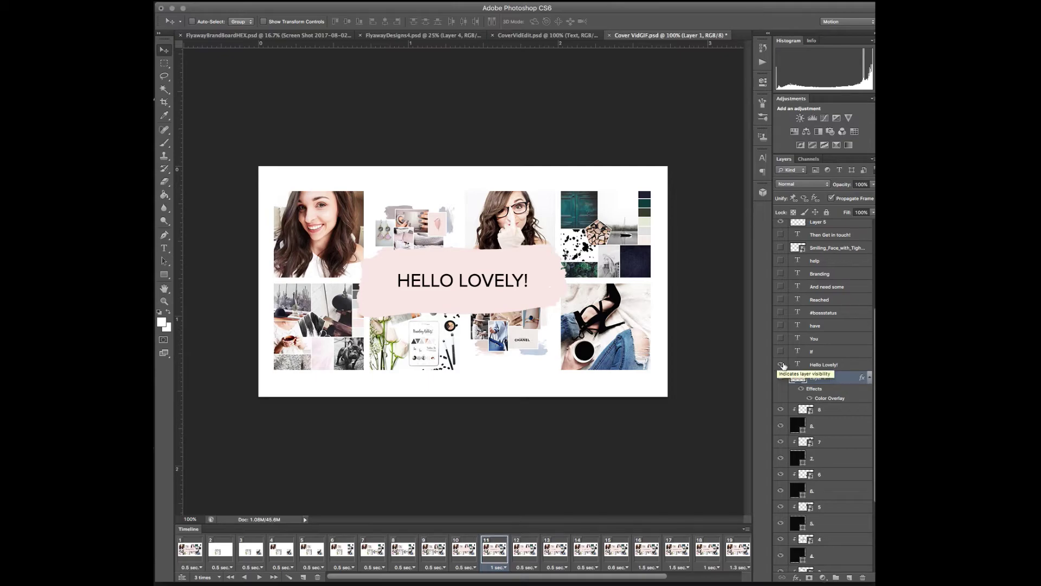
left_click(524, 549)
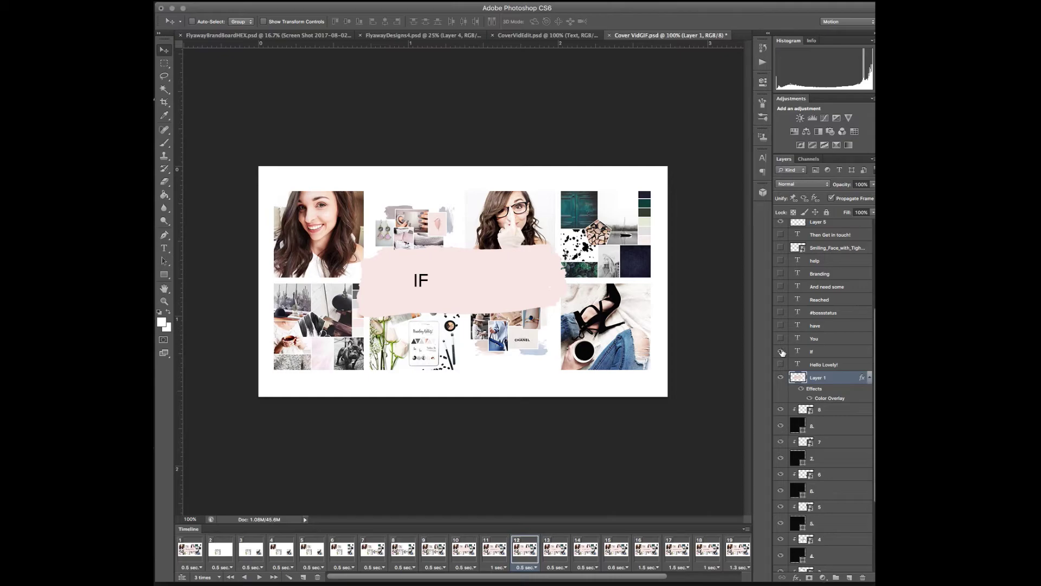
View frames 13 and 14 (IF YOU, IF YOU HAVE), selecting the If, You and have layers
left_click(551, 556)
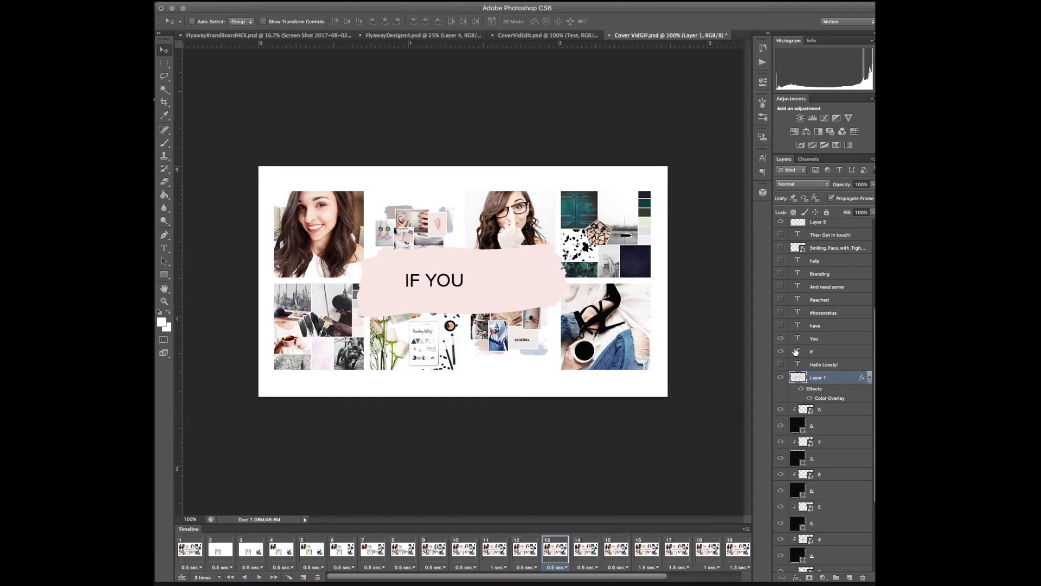
left_click(795, 351)
left_click(798, 340)
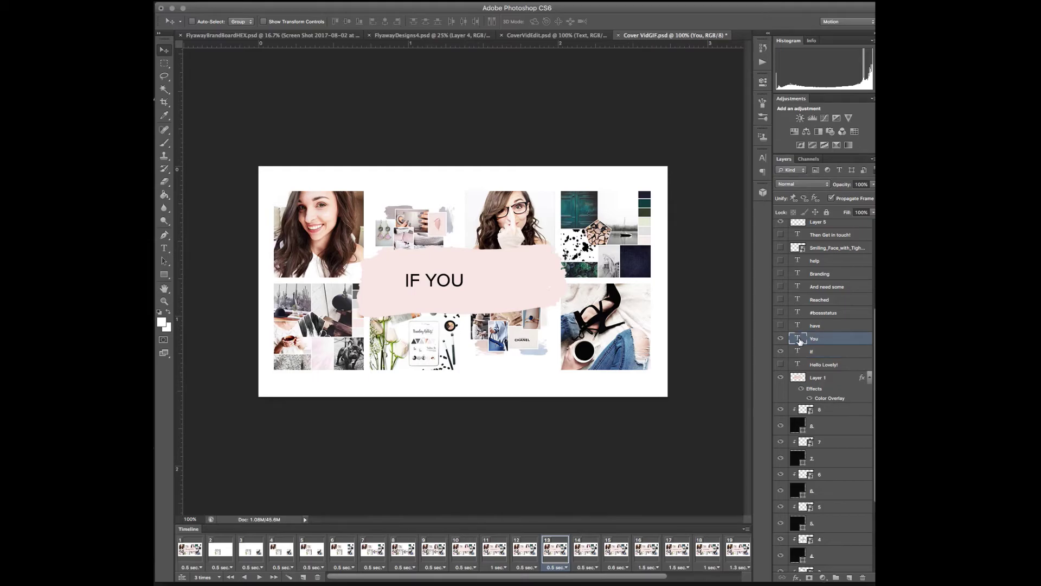
left_click(594, 546)
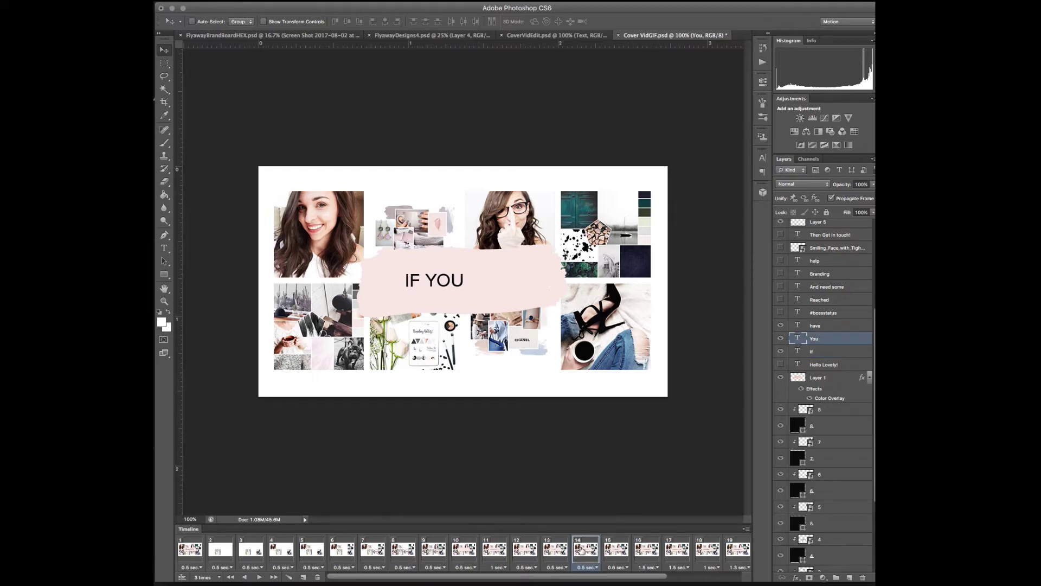
left_click(814, 326)
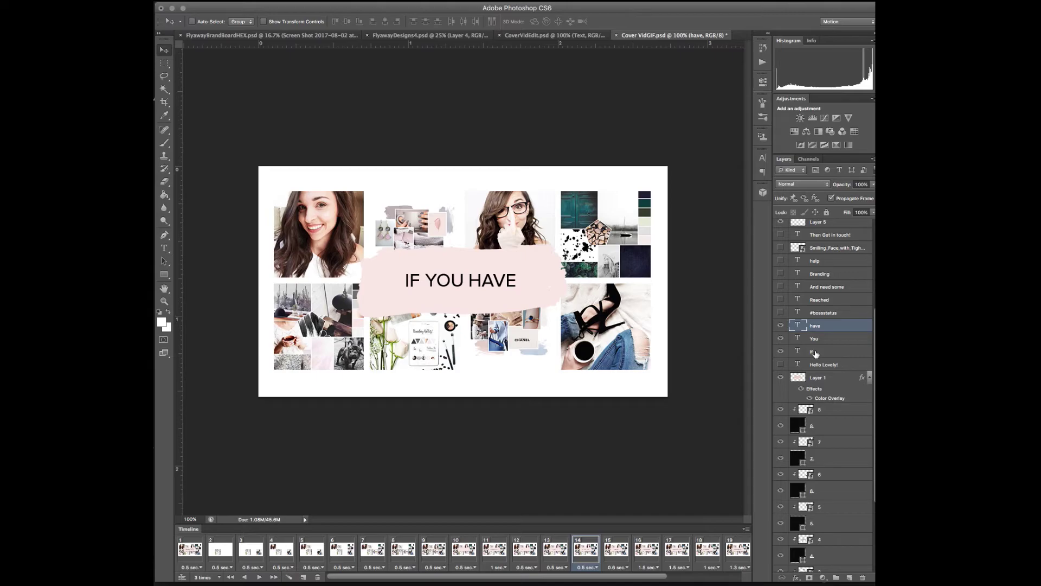
Step through frames 15 to 18: REACHED, #BOSSSTATUS, AND NEED SOME and BRANDING
left_click(621, 555)
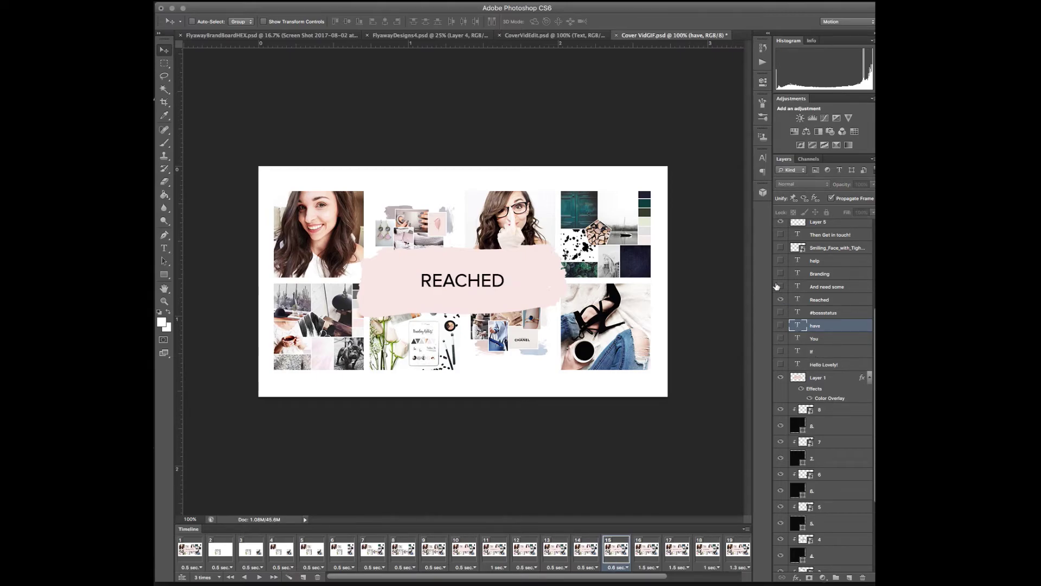
left_click(805, 300)
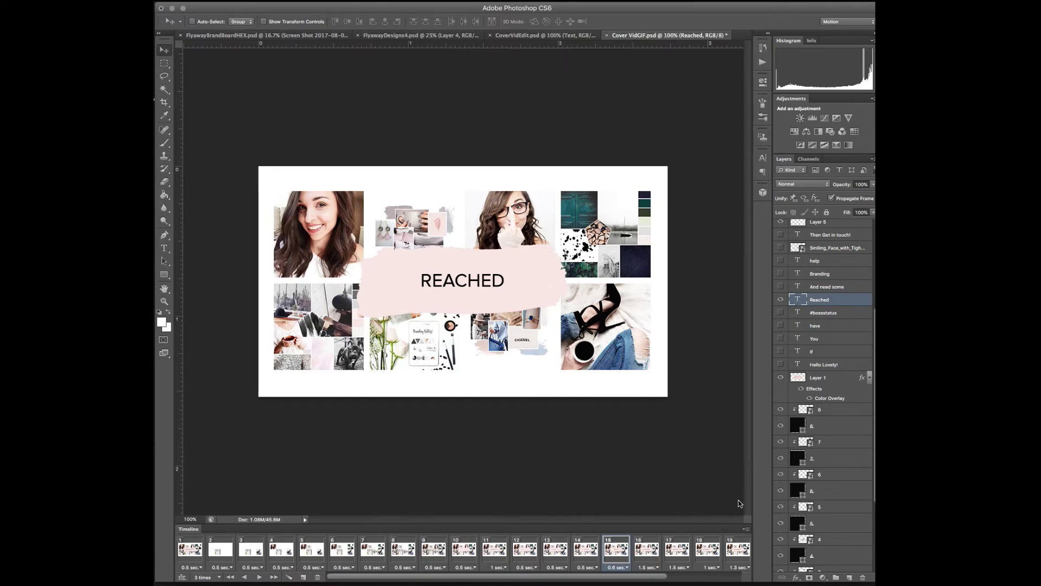
left_click(647, 549)
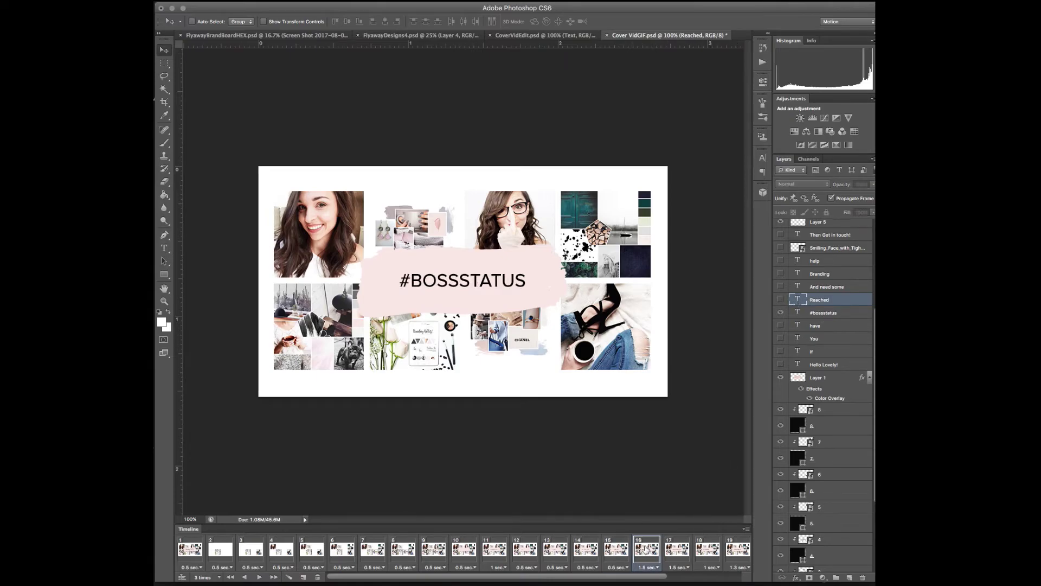
left_click(679, 549)
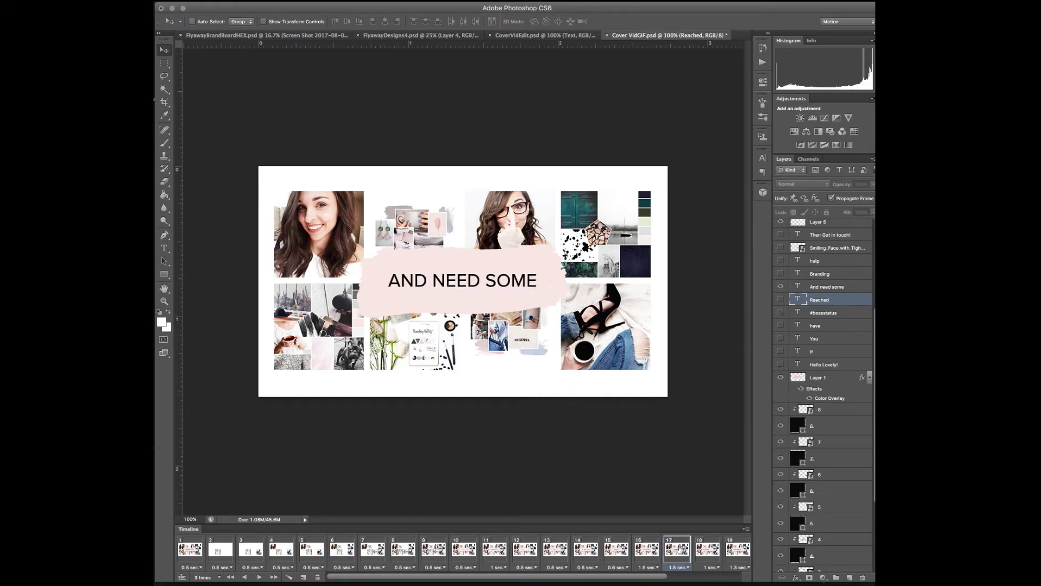
left_click(844, 285)
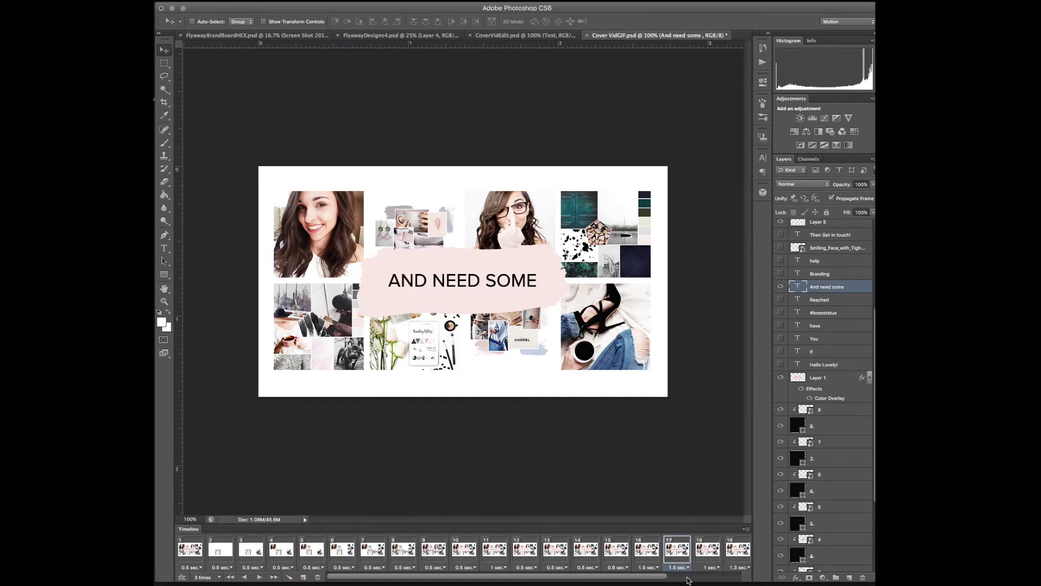
left_click(708, 550)
left_click_drag(663, 579, 730, 580)
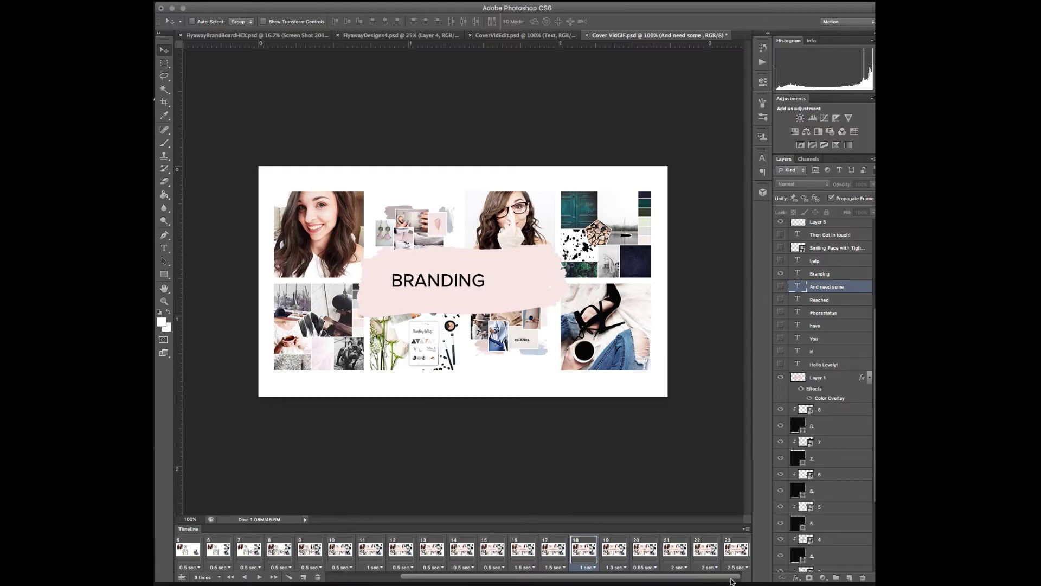
View the BRANDING HELP frame and final Branding Addicts frame, then return to the early photo frame
left_click(607, 552)
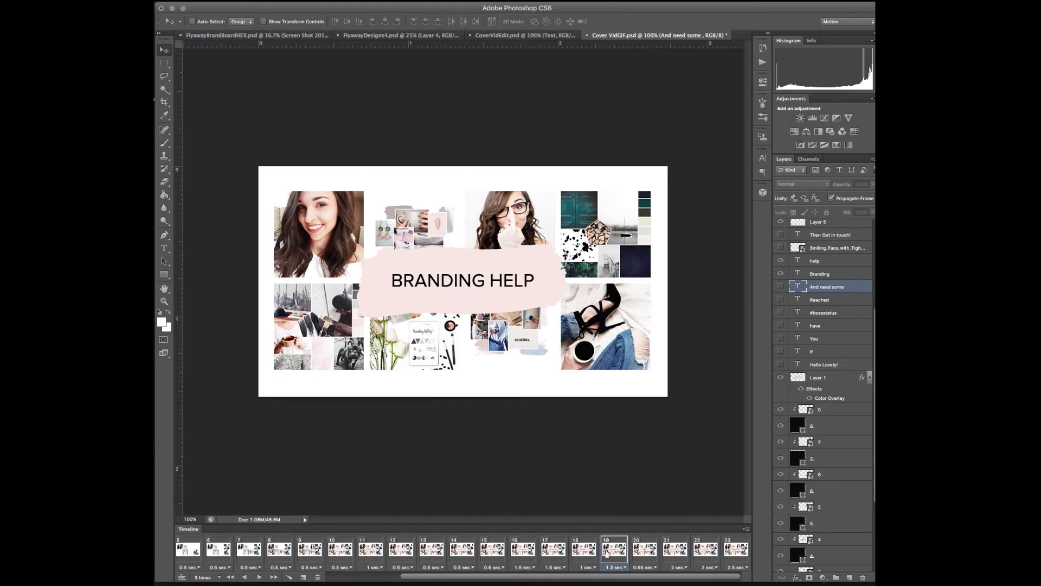
left_click(741, 551)
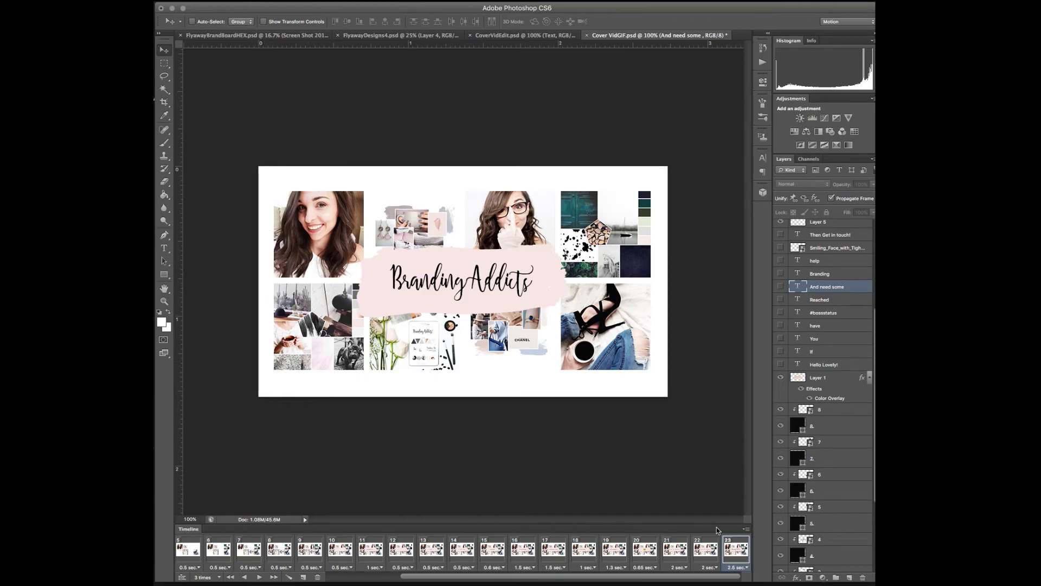
left_click(186, 544)
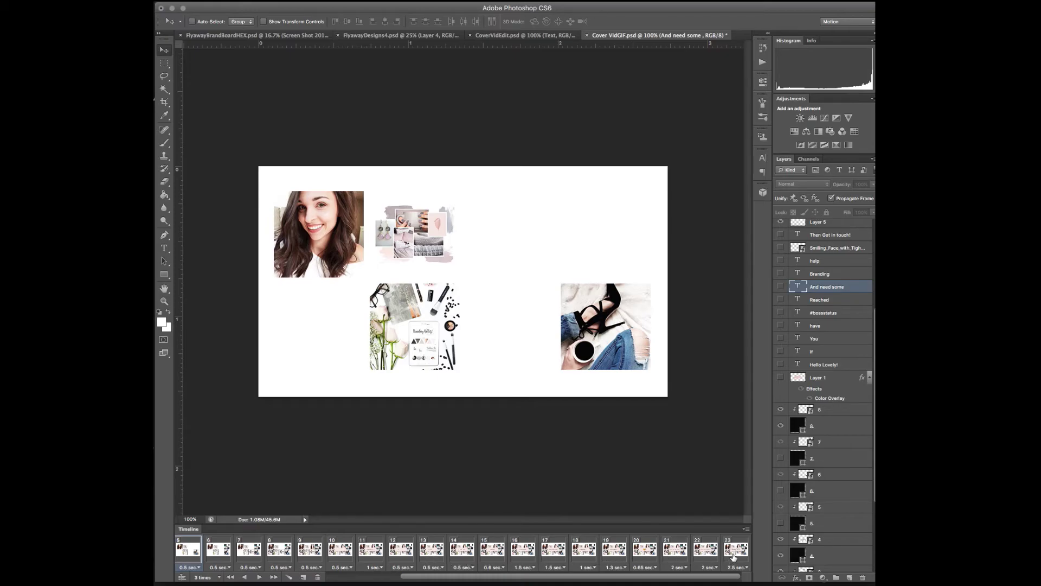
Compare the final Branding Addicts frame with the THEN GET IN TOUCH! frame
left_click(733, 557)
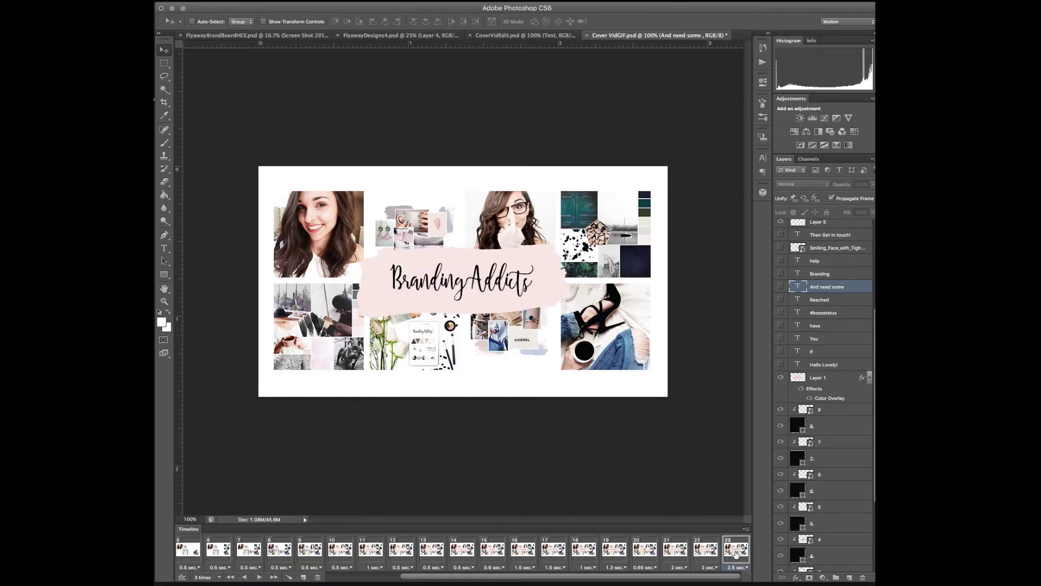
left_click(707, 557)
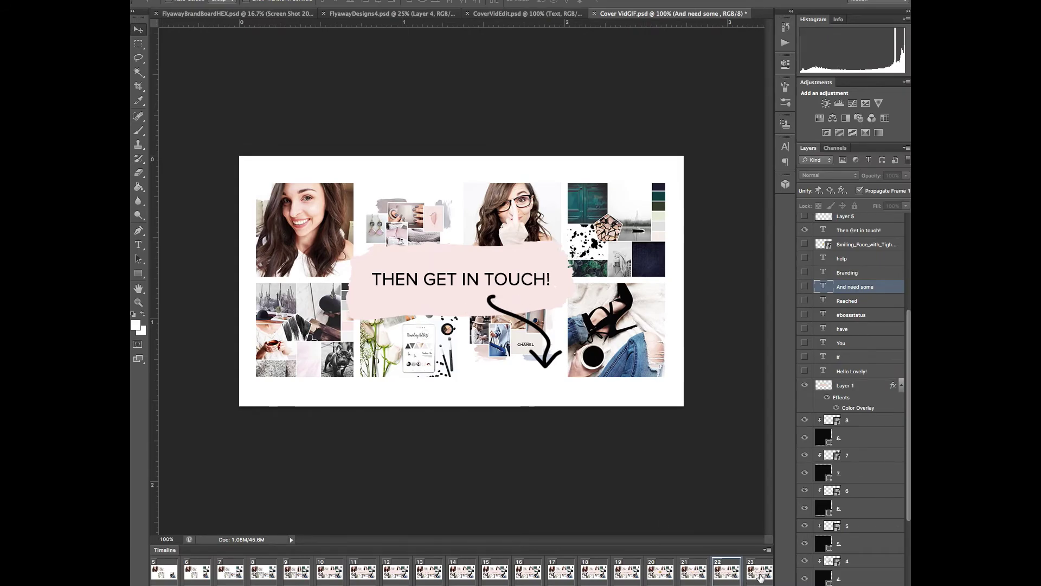
left_click(760, 574)
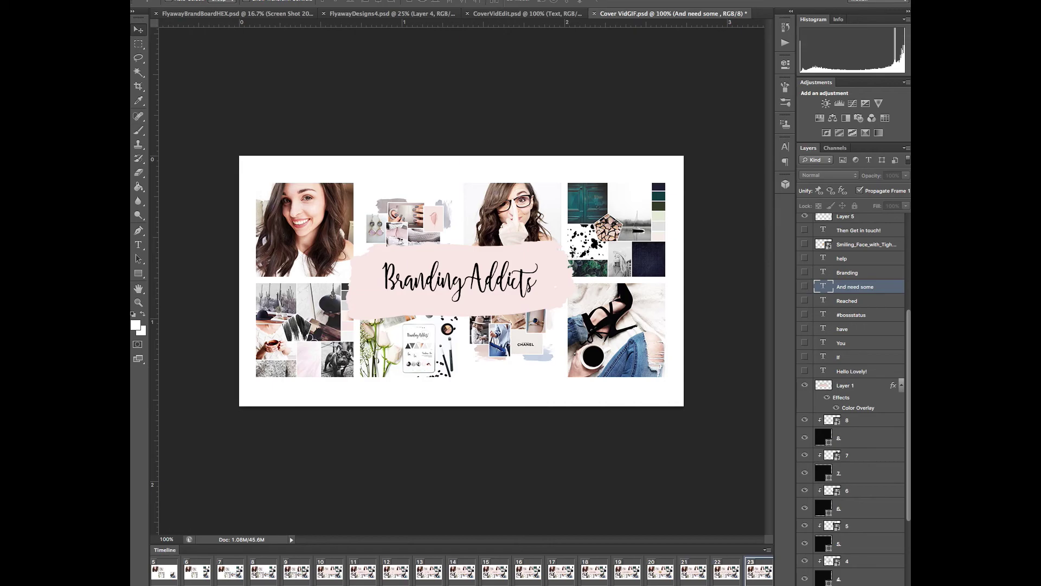
Play the whole cover animation from frame 1, then stop it
key("space")
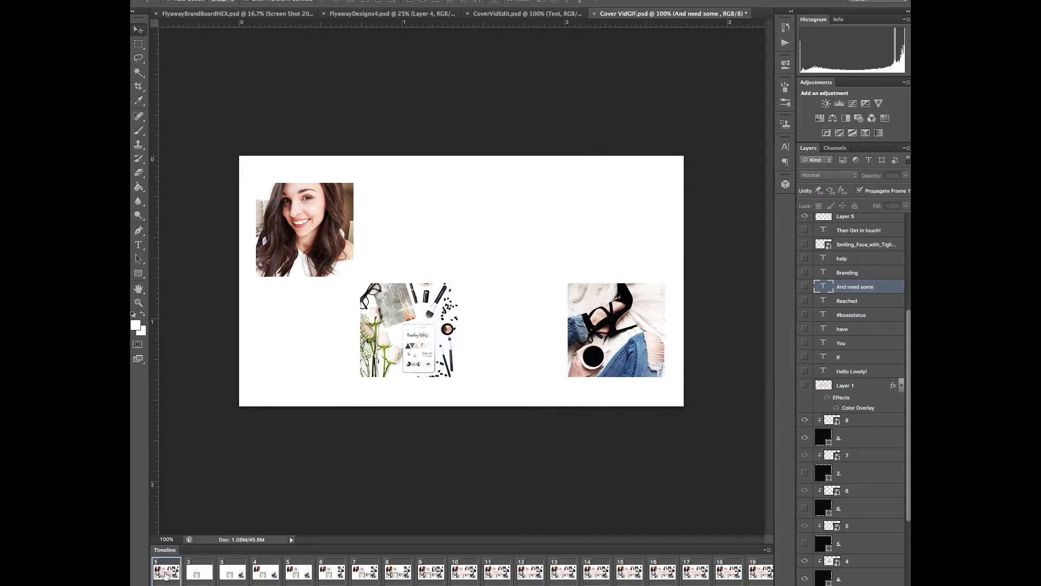
key("space")
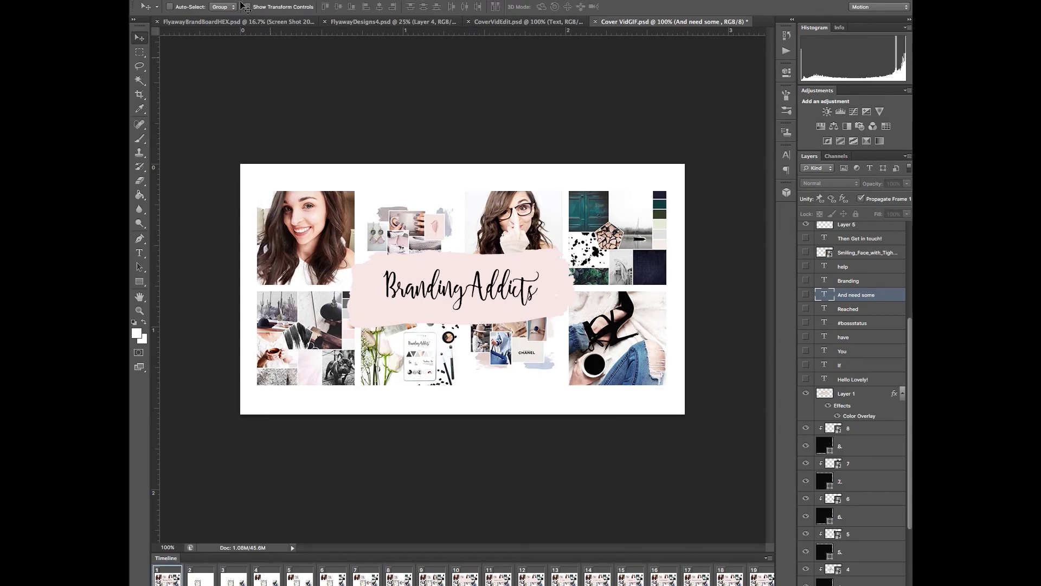
left_click(212, 0)
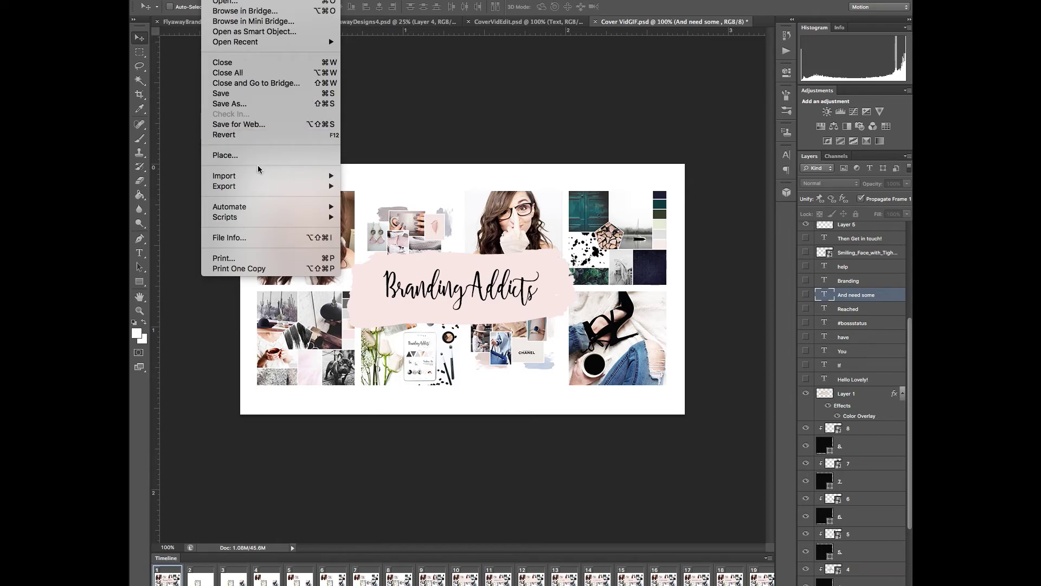
Open File > Export > Render Video and confirm the output name Cover VidGIF.mp4
mouse_move(257, 188)
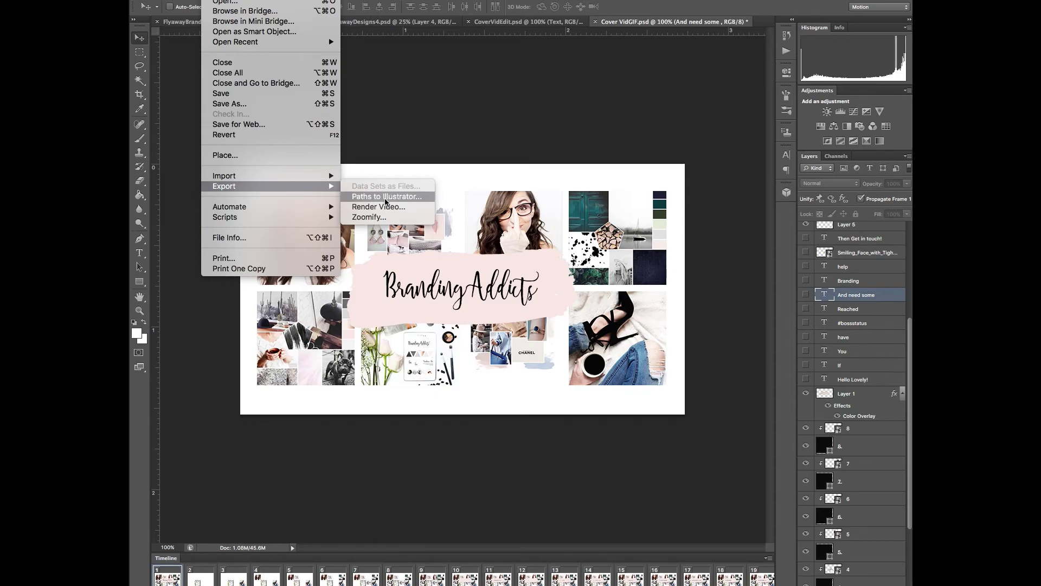
left_click(416, 211)
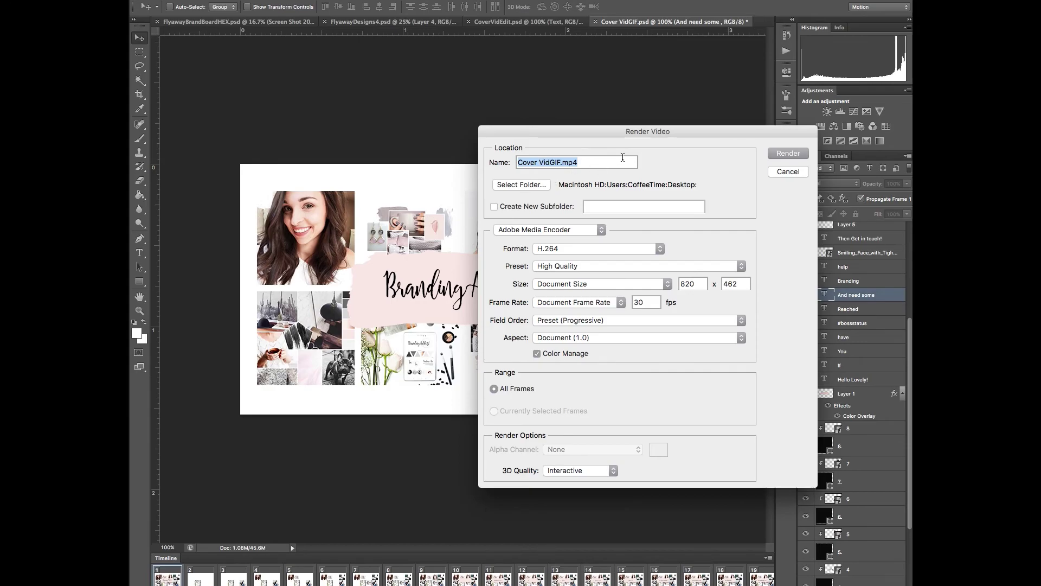
left_click_drag(700, 130, 602, 115)
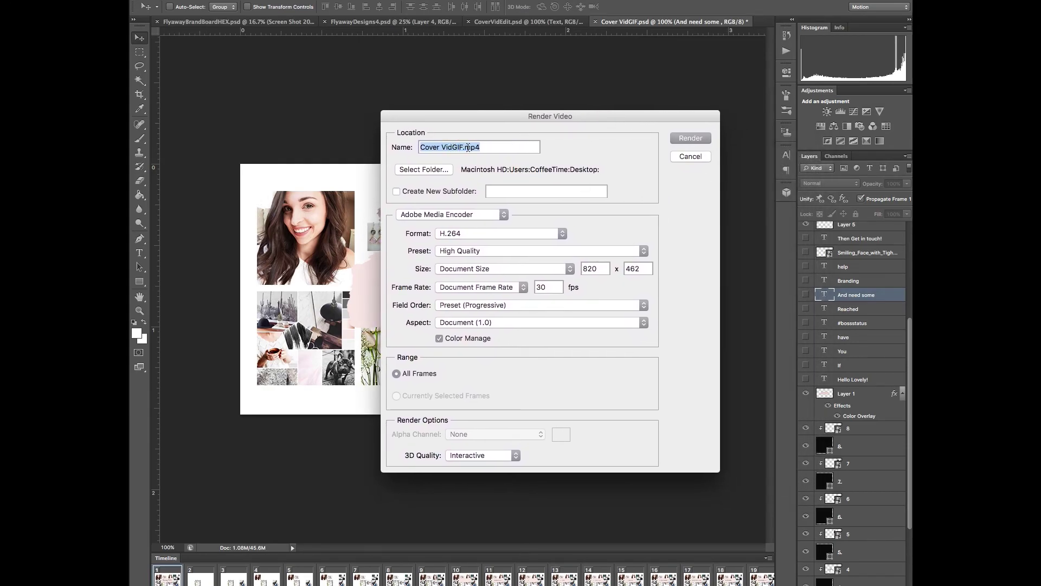
left_click(484, 148)
Switch the format to QuickTime and back to H.264, and review the 820 x 462 size
left_click(496, 232)
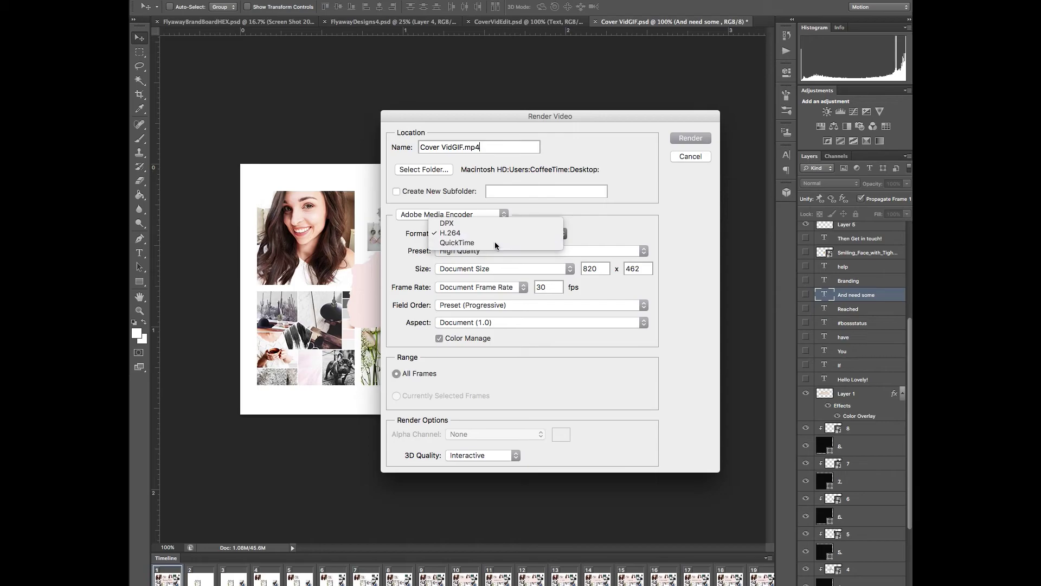
left_click(495, 241)
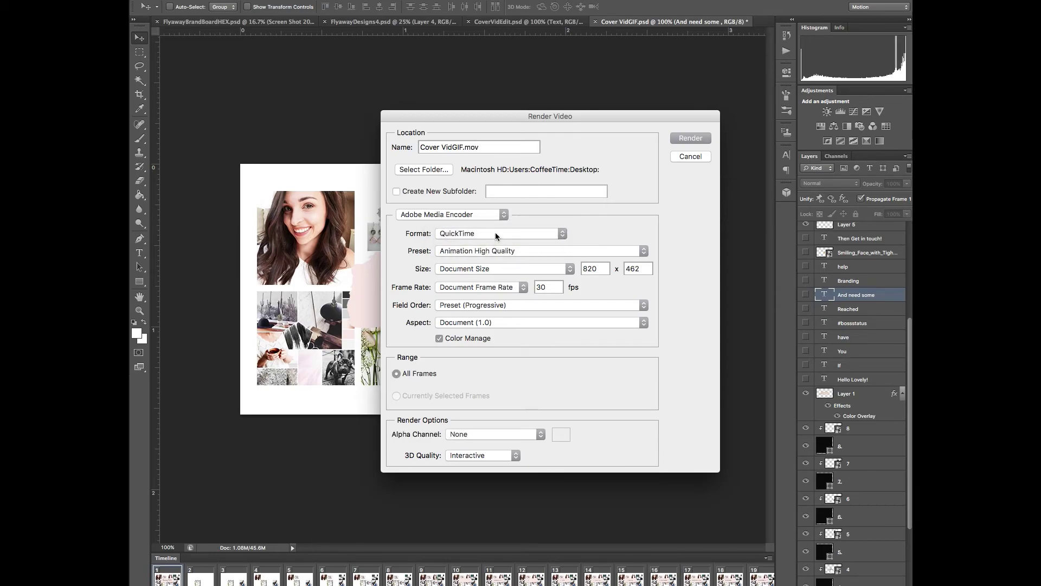
left_click(495, 235)
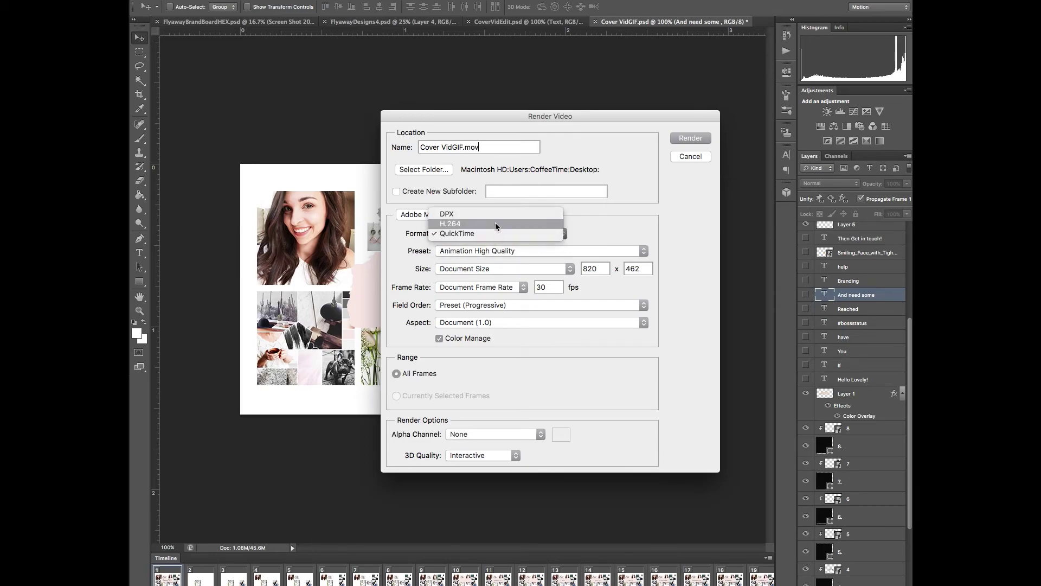
left_click(495, 224)
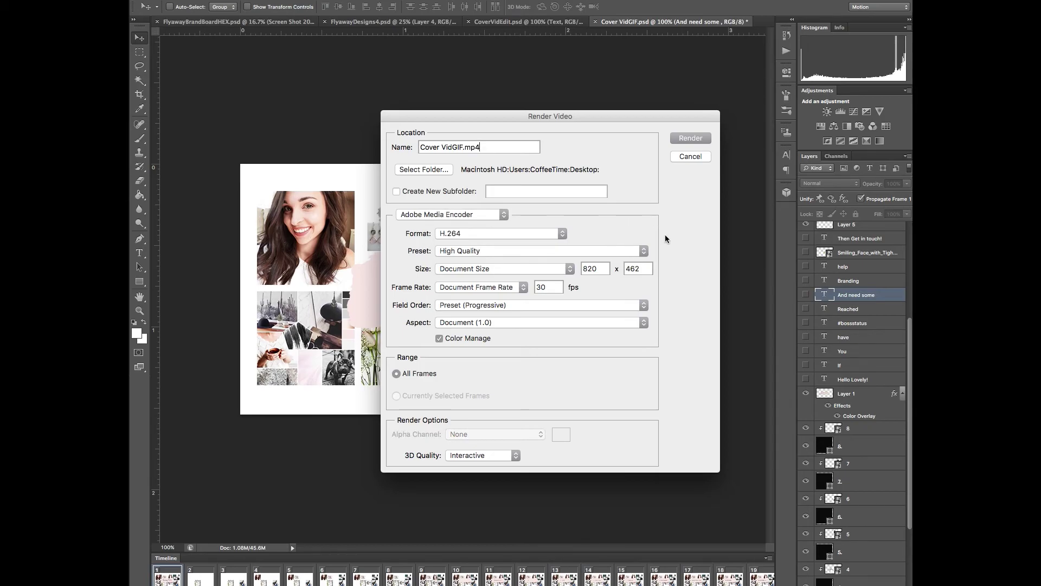
left_click(602, 269)
left_click(642, 268)
Nudge the Render Video window aside and readjust the Photoshop window width
left_click_drag(685, 112, 680, 115)
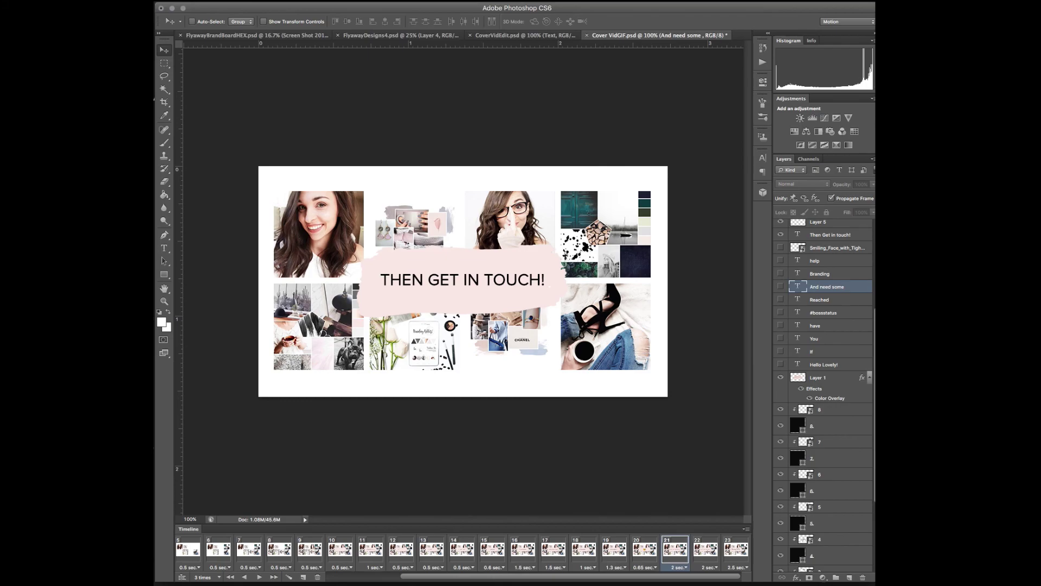
left_click_drag(877, 85, 874, 85)
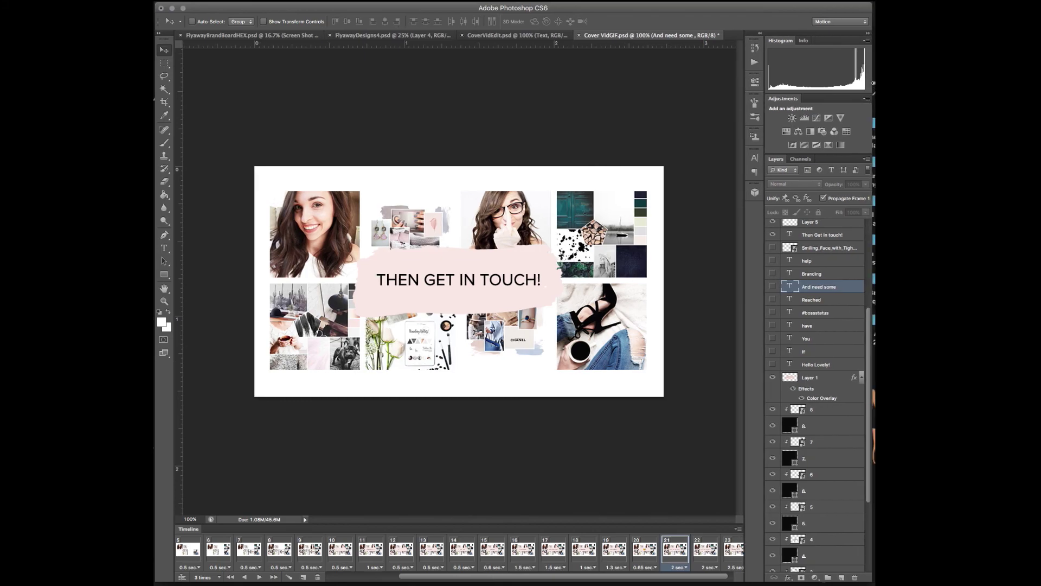
left_click_drag(873, 82, 878, 83)
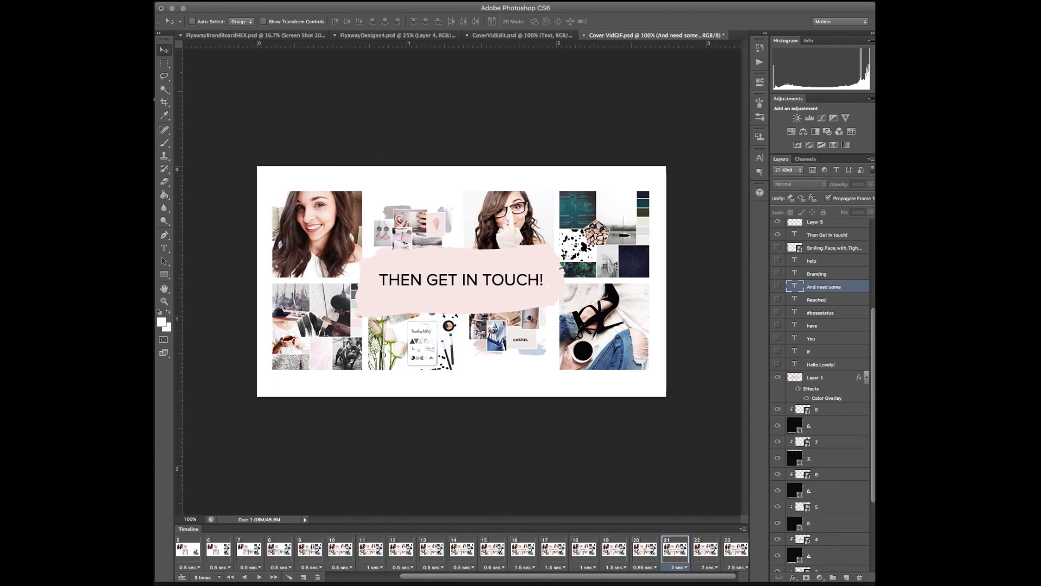